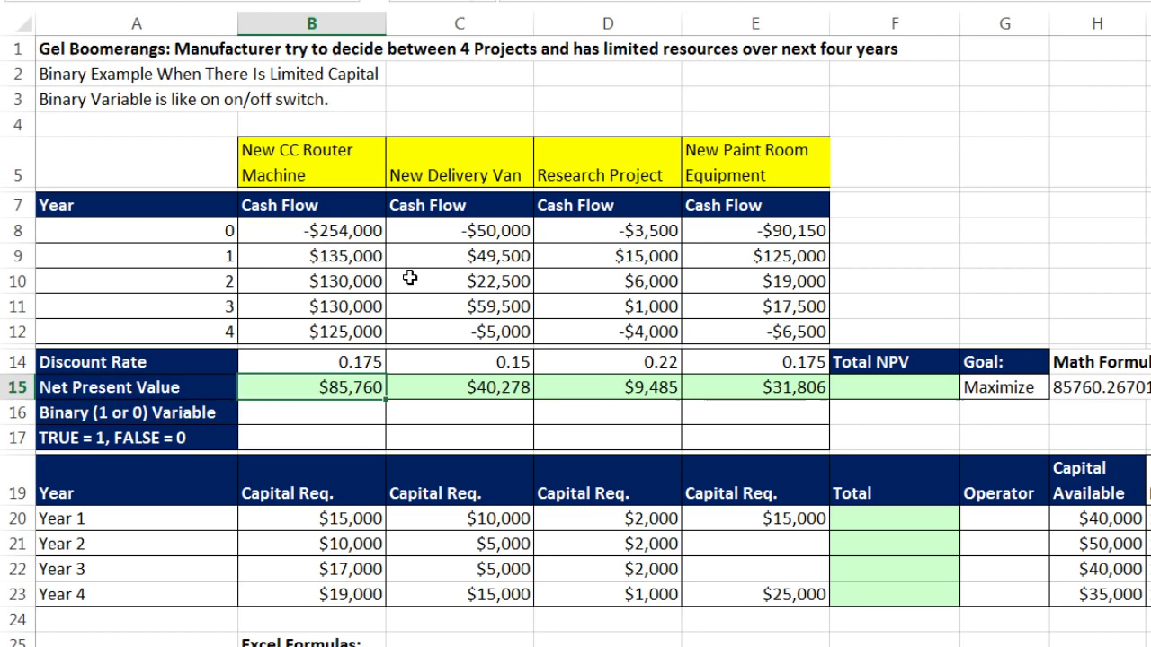
Examine the four projects' net present values, their capital requirements for Years 1 to 4, and the capital available for Year 1
{"action": "left_click_drag", "start_coordinate": [310, 387], "coordinate": [756, 382]}
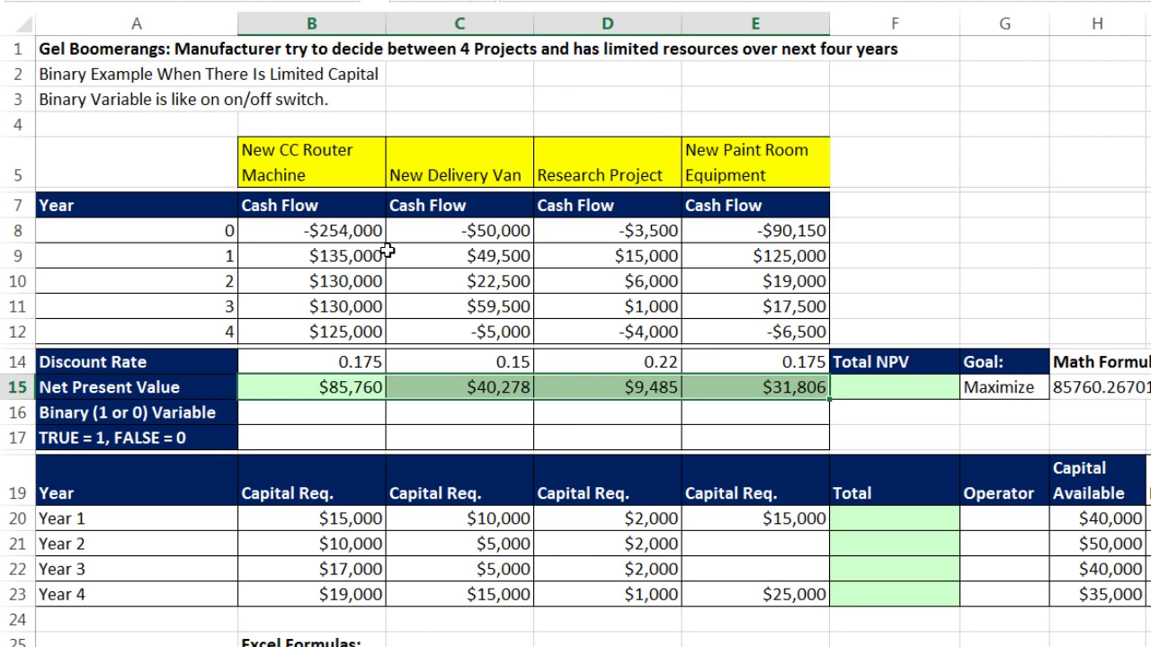
{"action": "left_click", "coordinate": [333, 387]}
{"action": "left_click", "coordinate": [400, 387]}
{"action": "left_click", "coordinate": [575, 387]}
{"action": "left_click", "coordinate": [748, 387]}
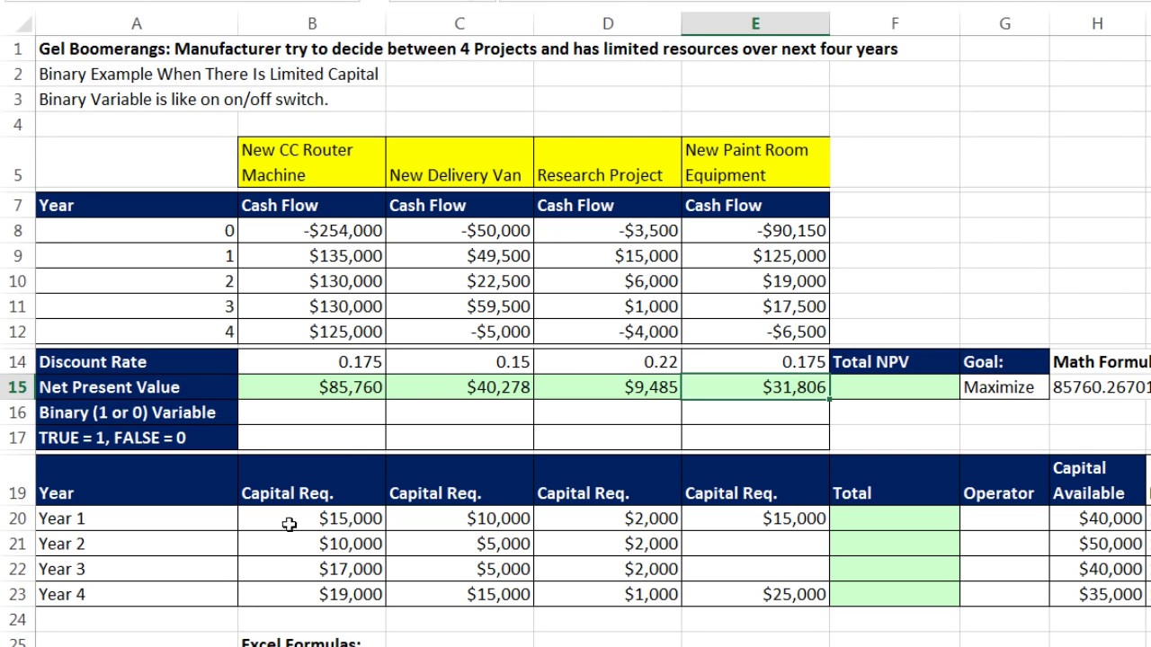
{"action": "left_click", "coordinate": [155, 521]}
{"action": "left_click_drag", "start_coordinate": [156, 521], "coordinate": [159, 598]}
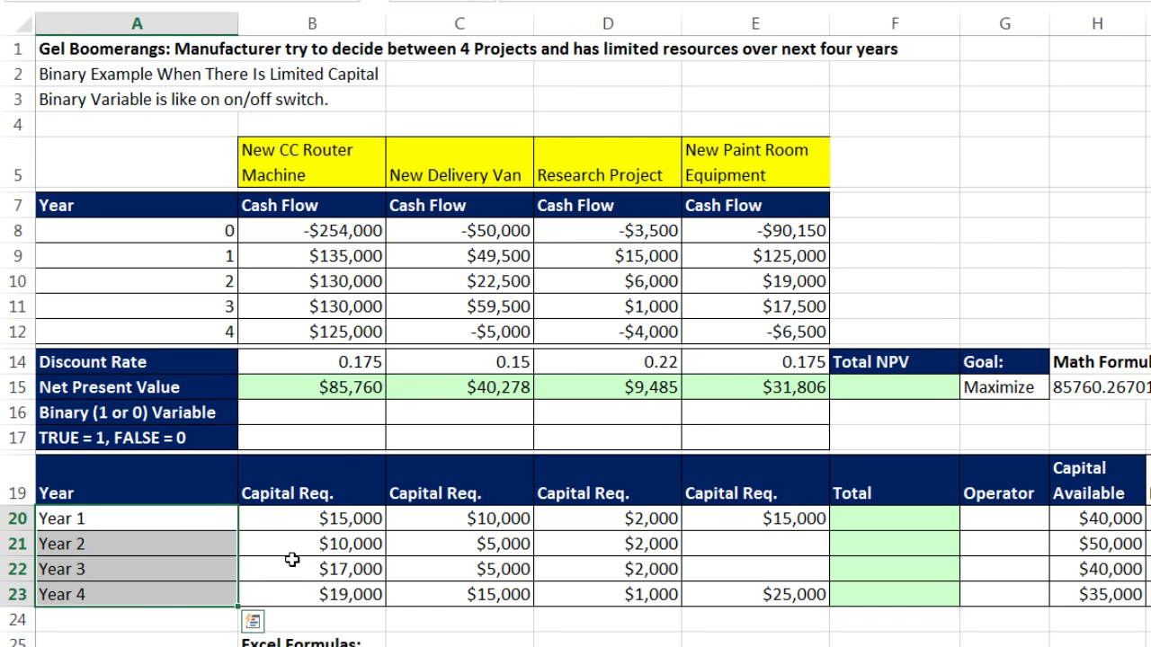
{"action": "left_click_drag", "start_coordinate": [316, 518], "coordinate": [332, 596]}
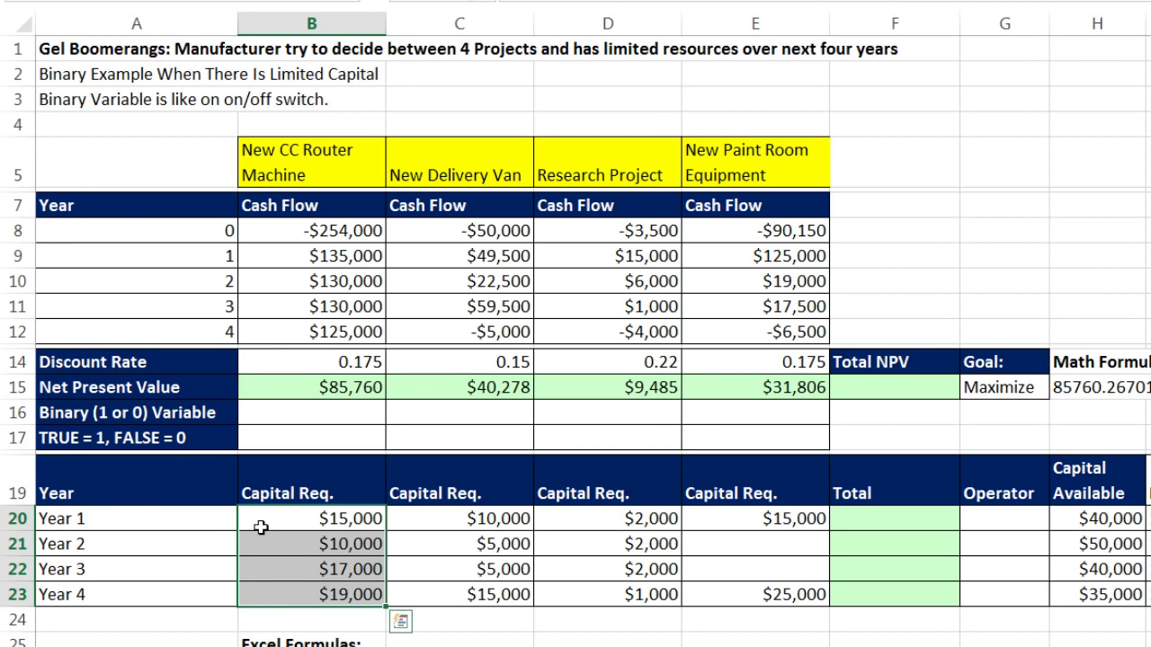
{"action": "left_click_drag", "start_coordinate": [449, 518], "coordinate": [462, 596]}
{"action": "left_click_drag", "start_coordinate": [595, 517], "coordinate": [621, 595]}
{"action": "left_click_drag", "start_coordinate": [719, 521], "coordinate": [747, 596]}
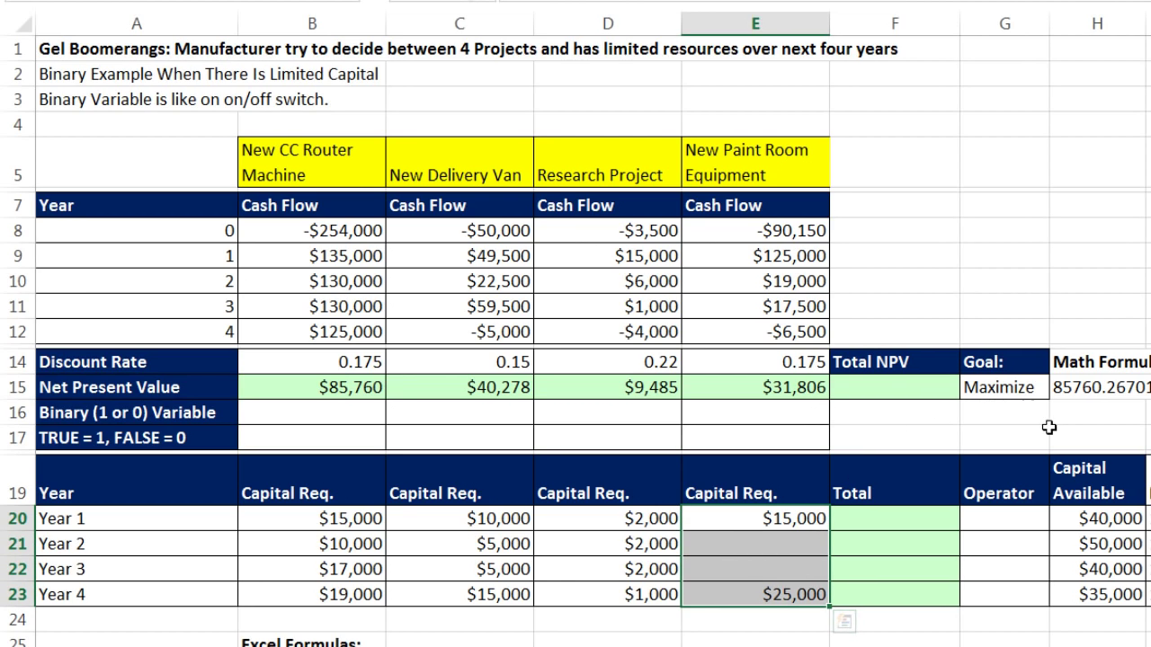
{"action": "left_click", "coordinate": [1093, 518]}
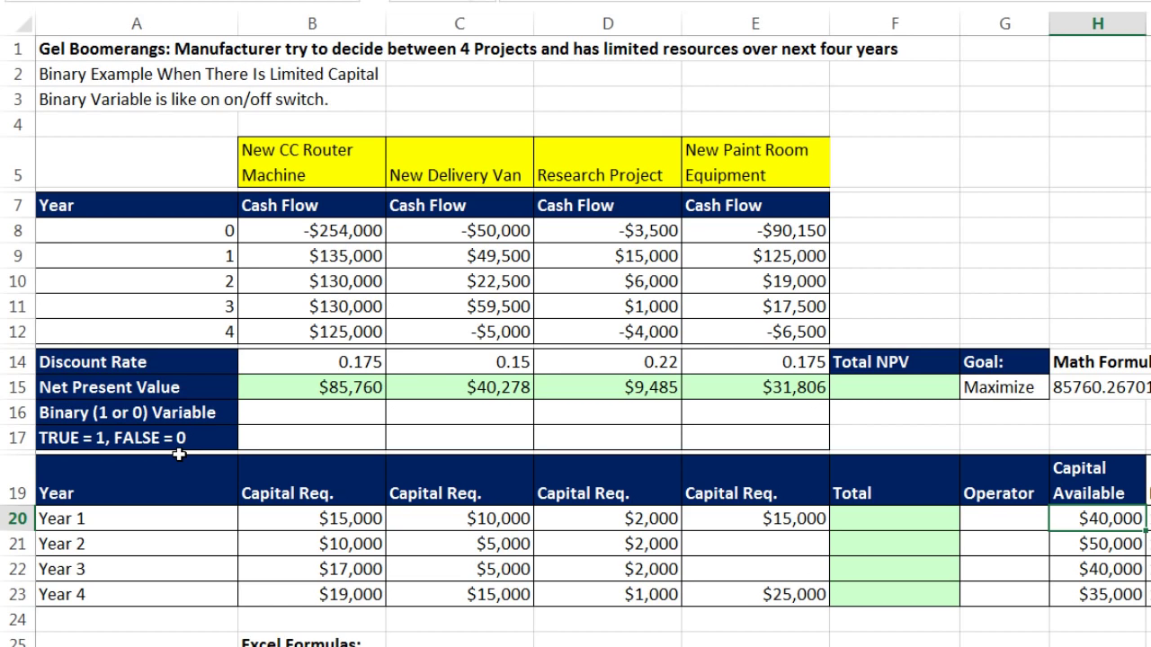
Label the binary variables in B16:E16 as C, V, R and P for the four projects
{"action": "left_click", "coordinate": [282, 416]}
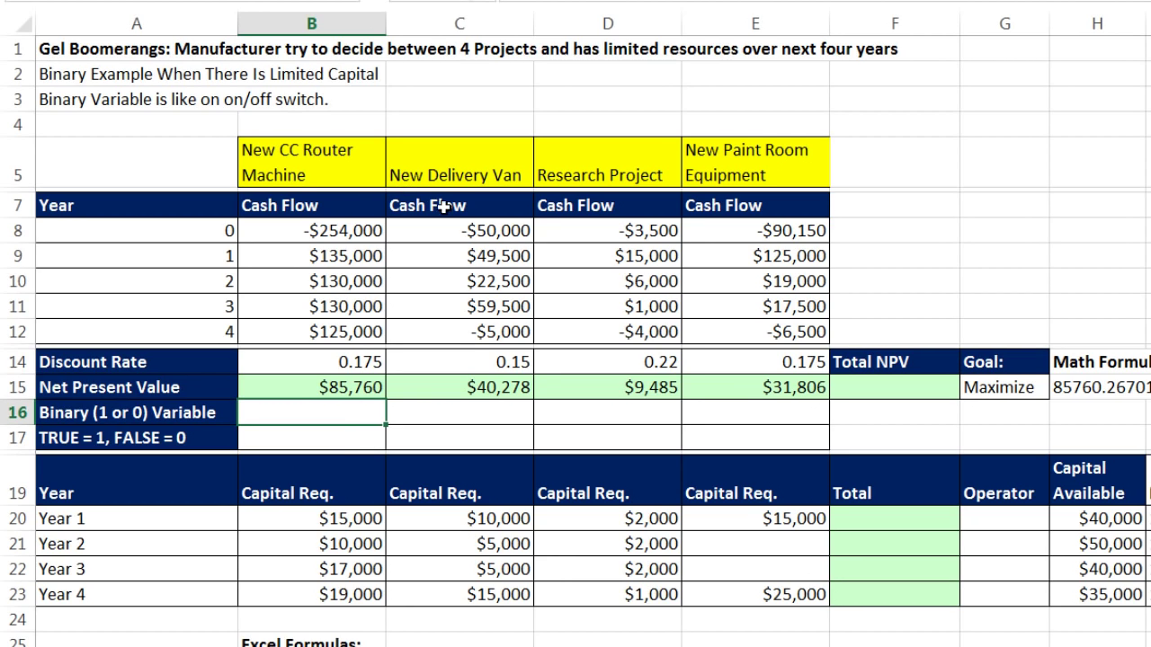
{"action": "left_click", "coordinate": [455, 171]}
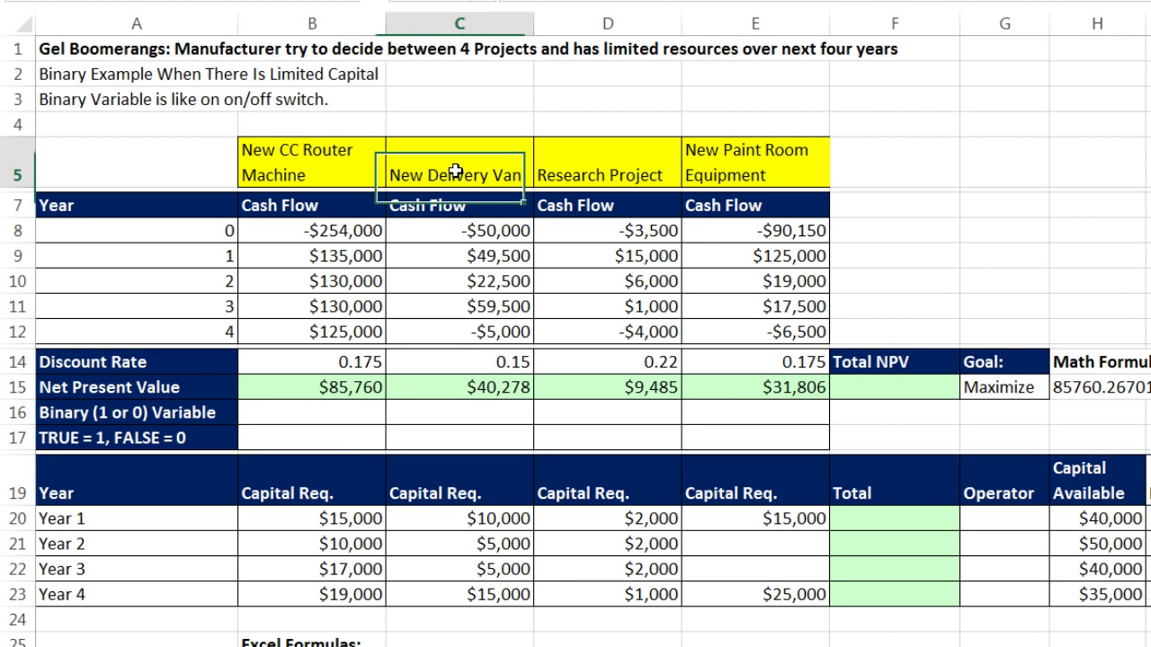
{"action": "left_click", "coordinate": [618, 173]}
{"action": "left_click", "coordinate": [756, 175]}
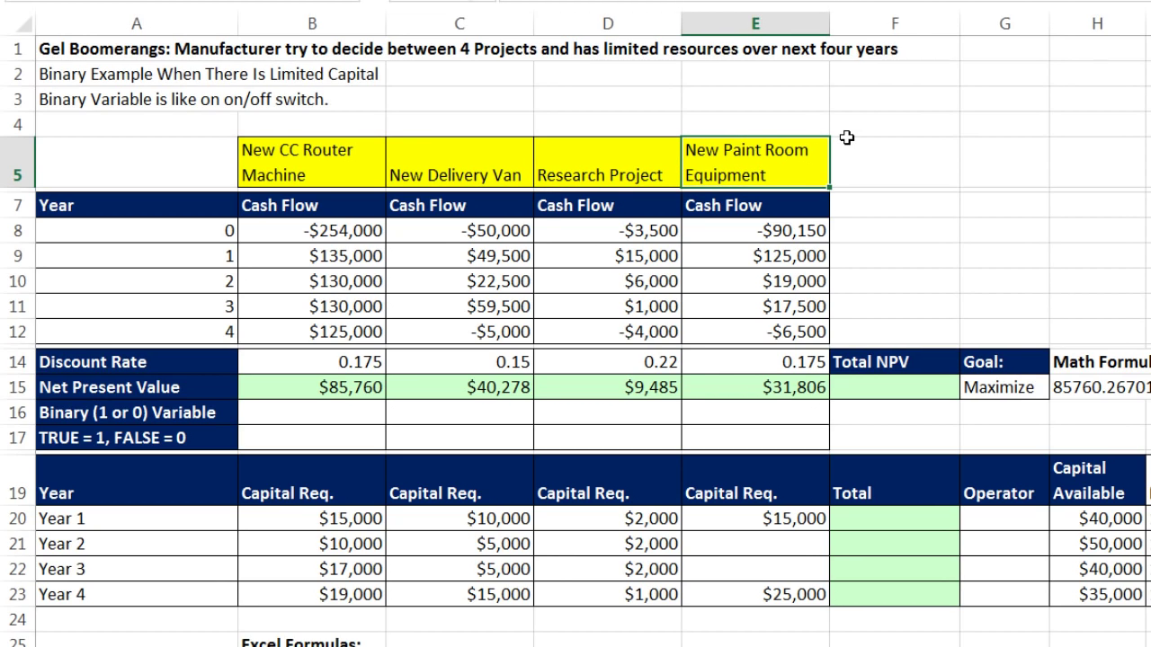
{"action": "left_click", "coordinate": [315, 414]}
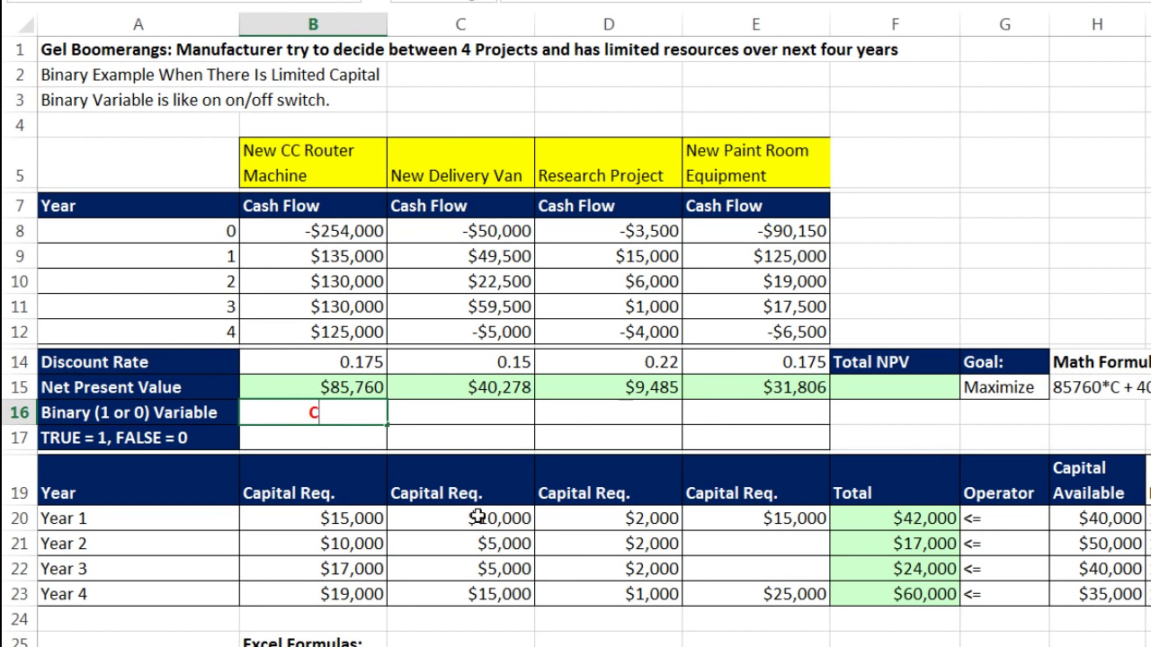
{"action": "key", "text": "Tab"}
{"action": "type", "text": "V"}
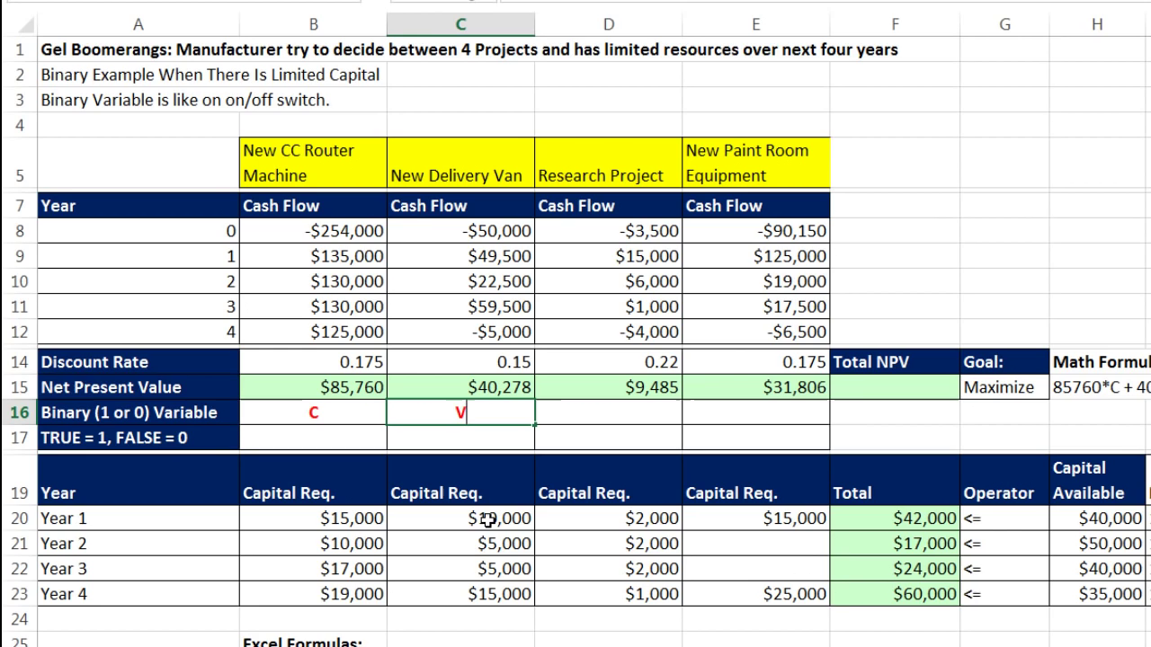
{"action": "key", "text": "Tab"}
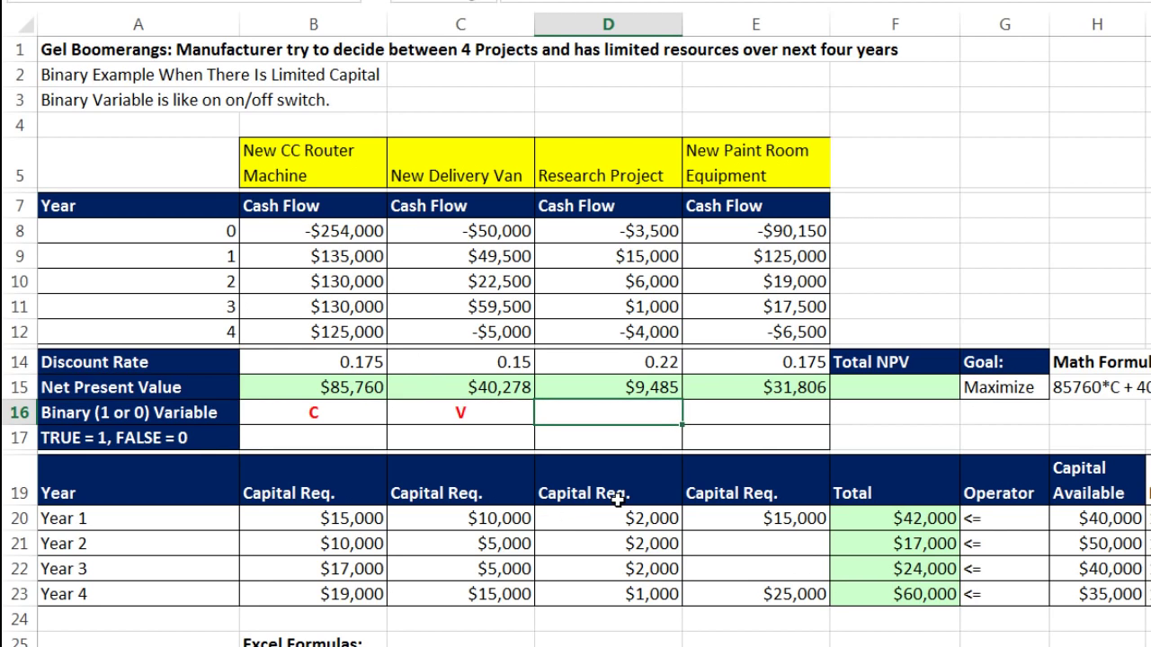
{"action": "type", "text": "R"}
{"action": "key", "text": "Tab"}
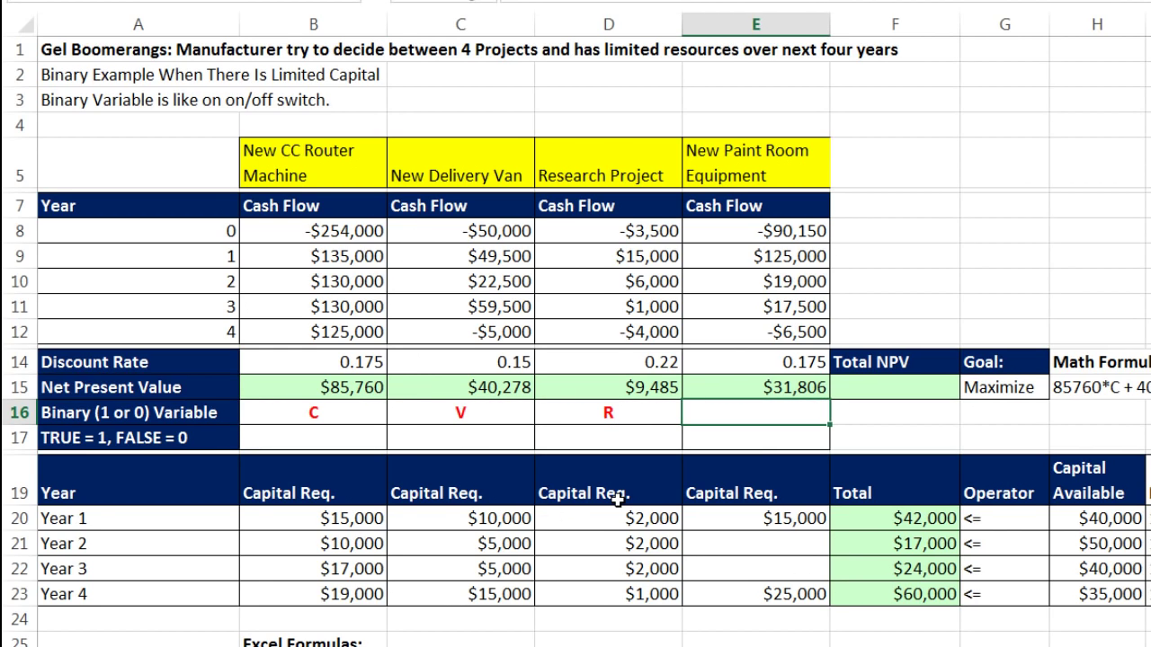
{"action": "key", "text": "Tab"}
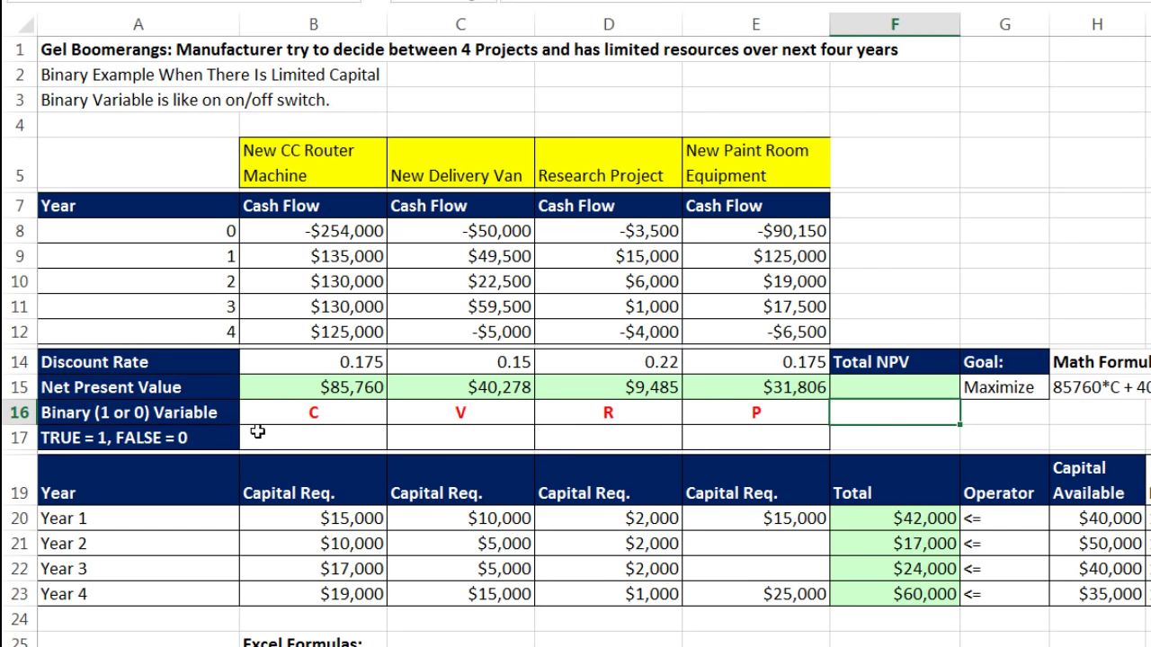
Fill the TRUE/FALSE cells B17:E17 with 1 for all four projects
{"action": "left_click_drag", "start_coordinate": [263, 435], "coordinate": [733, 438]}
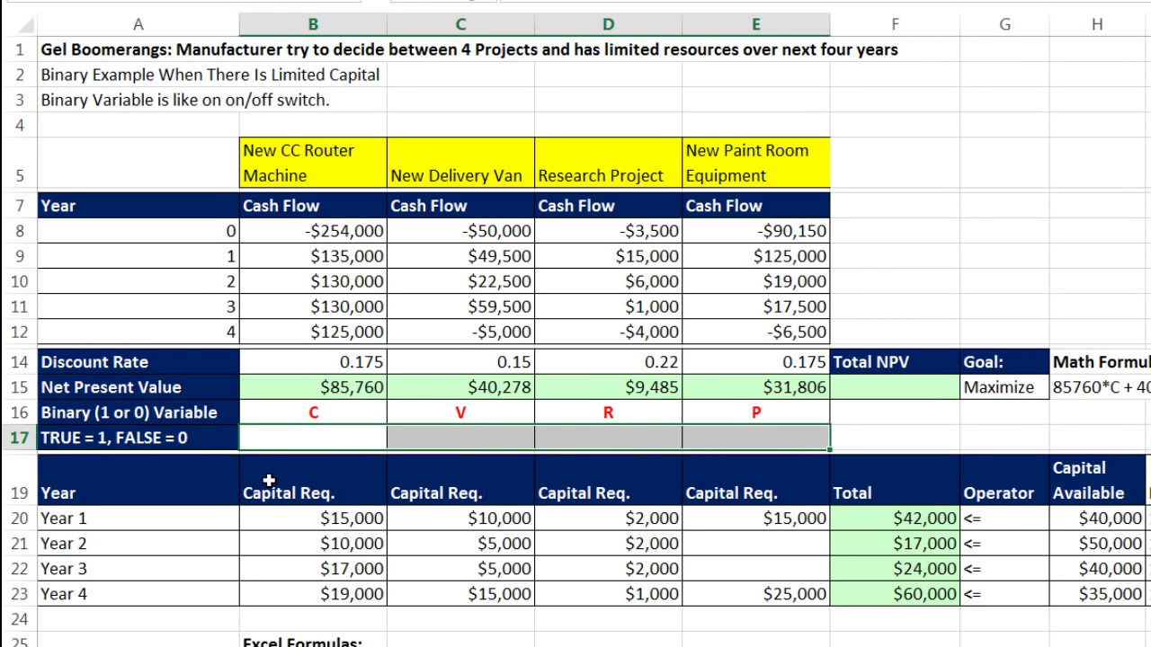
{"action": "key", "text": "ctrl+r"}
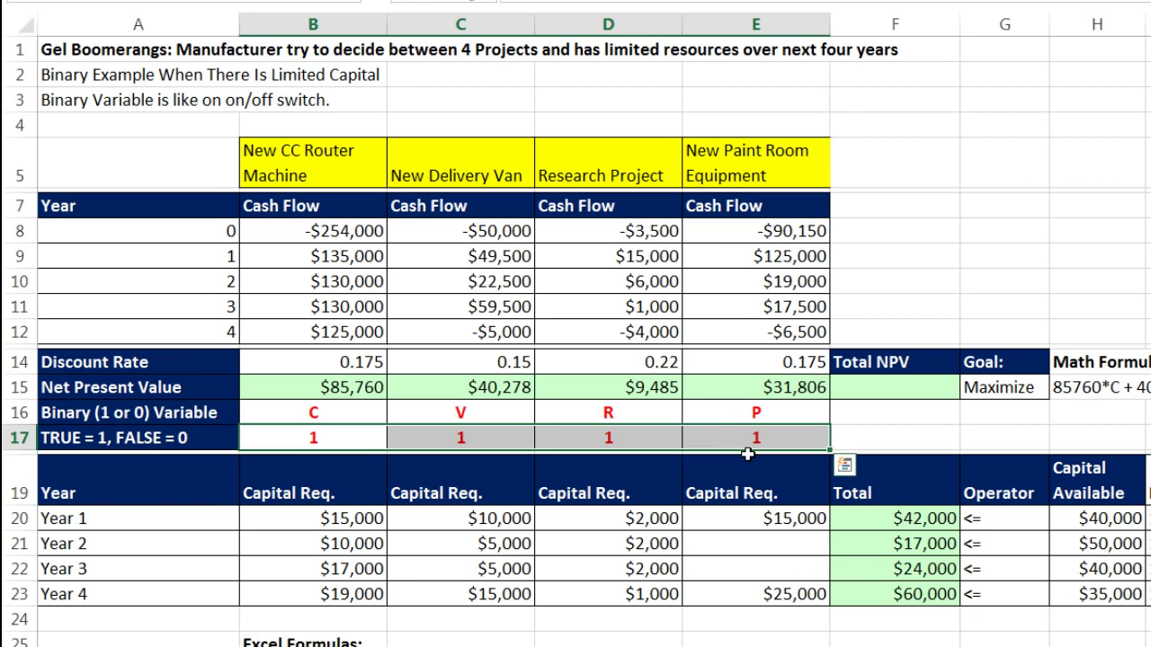
Switch the Research Project's binary value in D17 to 0 and back to 1
{"action": "left_click", "coordinate": [607, 438]}
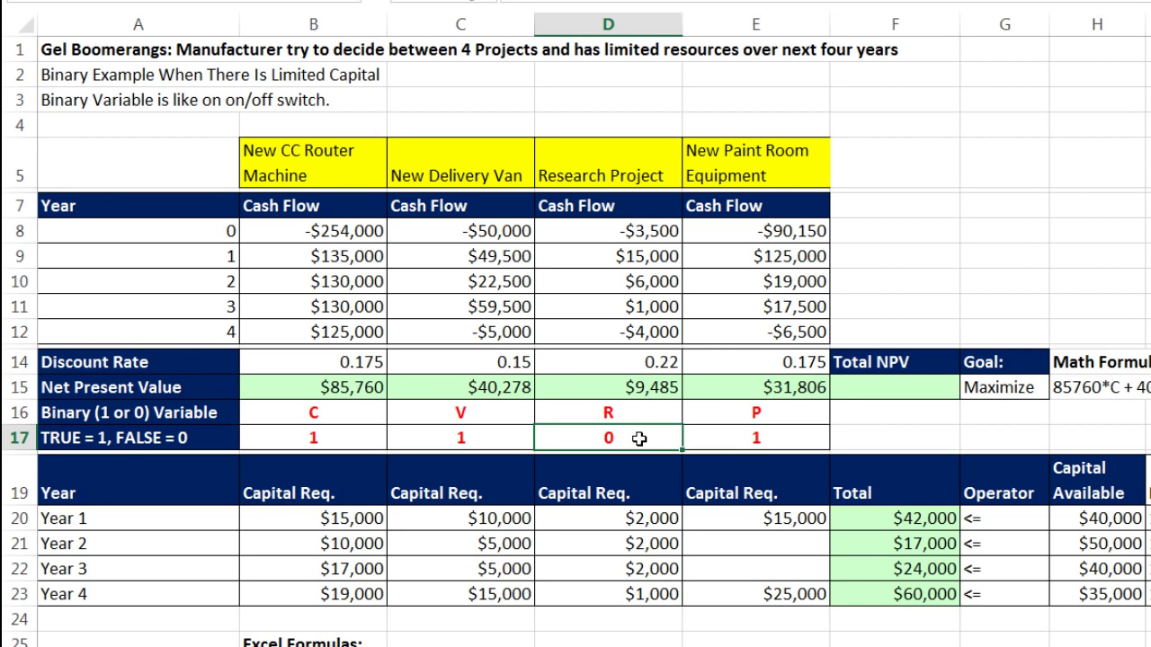
{"action": "type", "text": "1"}
{"action": "left_click", "coordinate": [819, 509]}
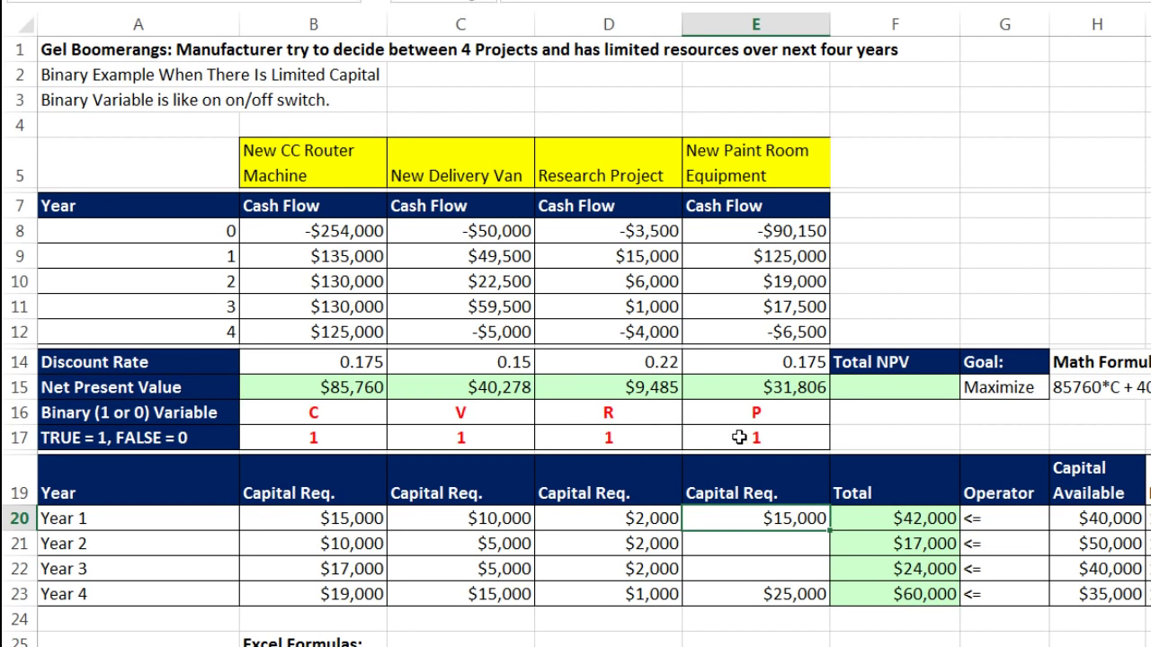
{"action": "left_click", "coordinate": [741, 436]}
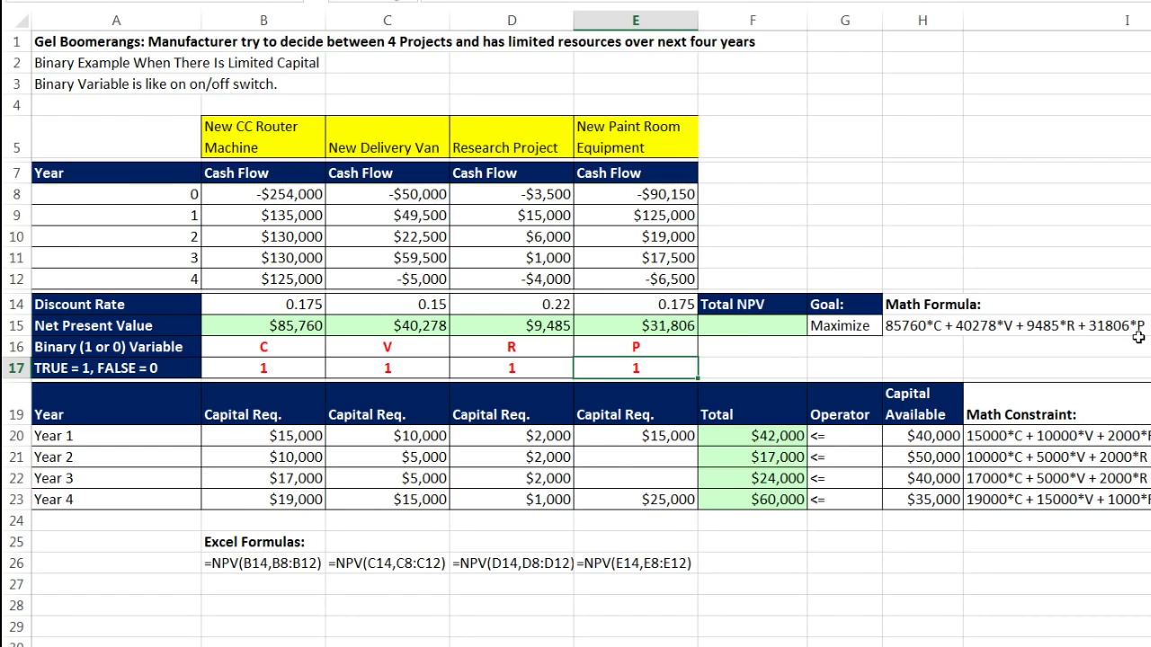
Calculate the Total NPV in F15 with =SUMPRODUCT(B15:E15,B17:E17)
{"action": "left_click", "coordinate": [768, 333]}
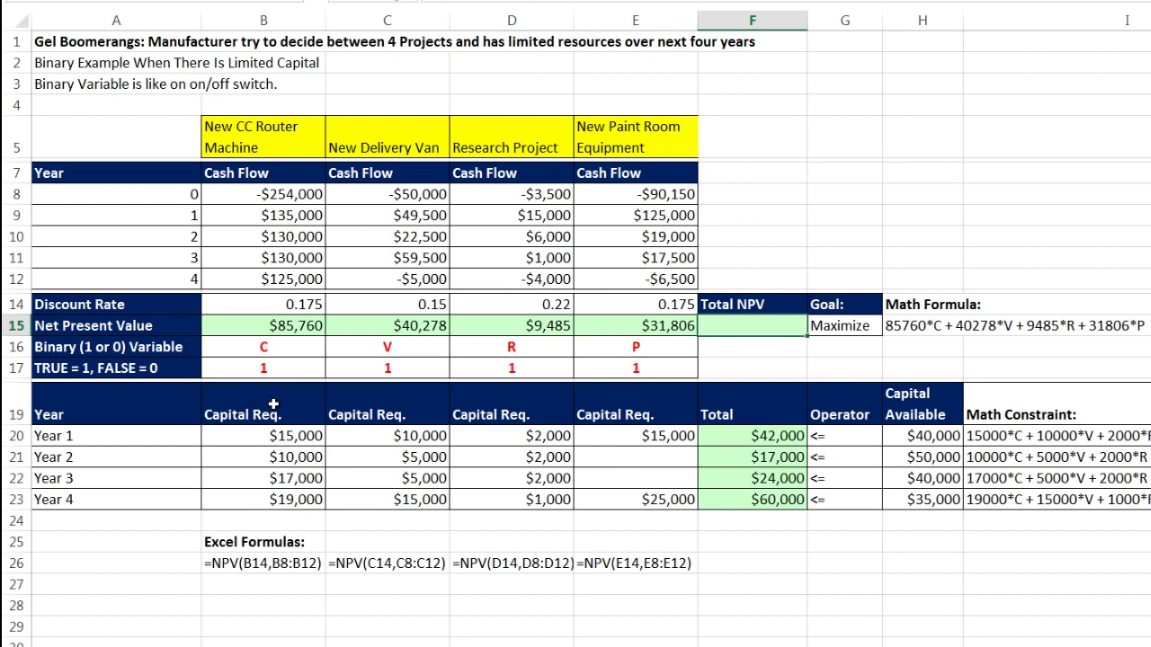
{"action": "left_click_drag", "start_coordinate": [268, 368], "coordinate": [620, 368]}
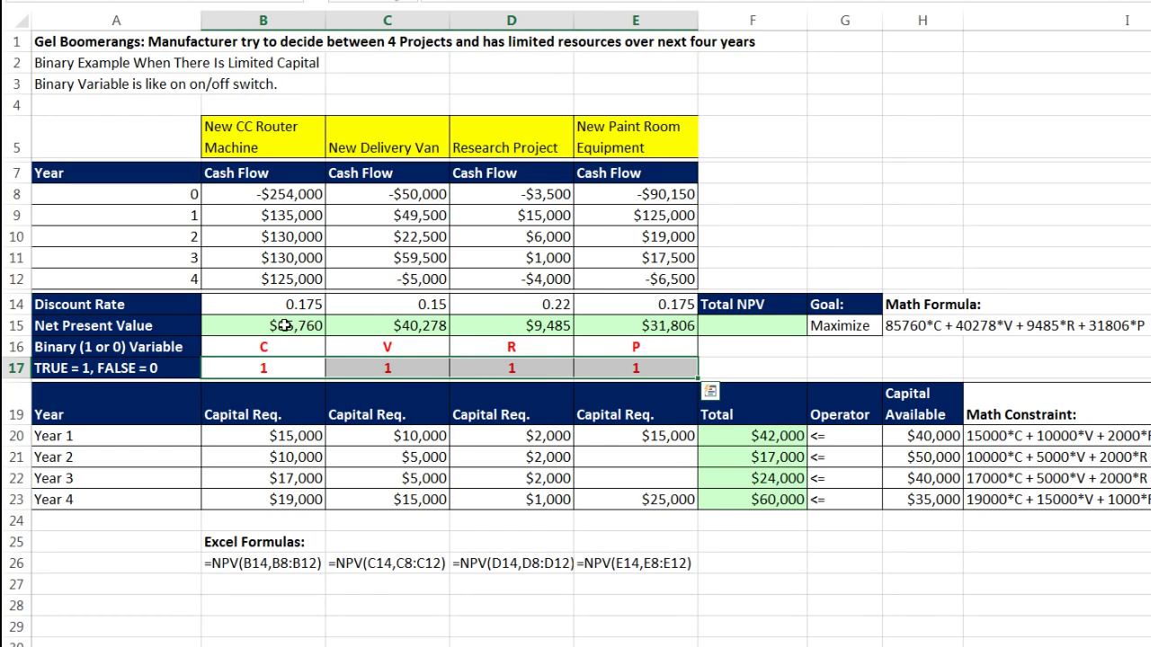
{"action": "left_click_drag", "start_coordinate": [284, 325], "coordinate": [624, 314]}
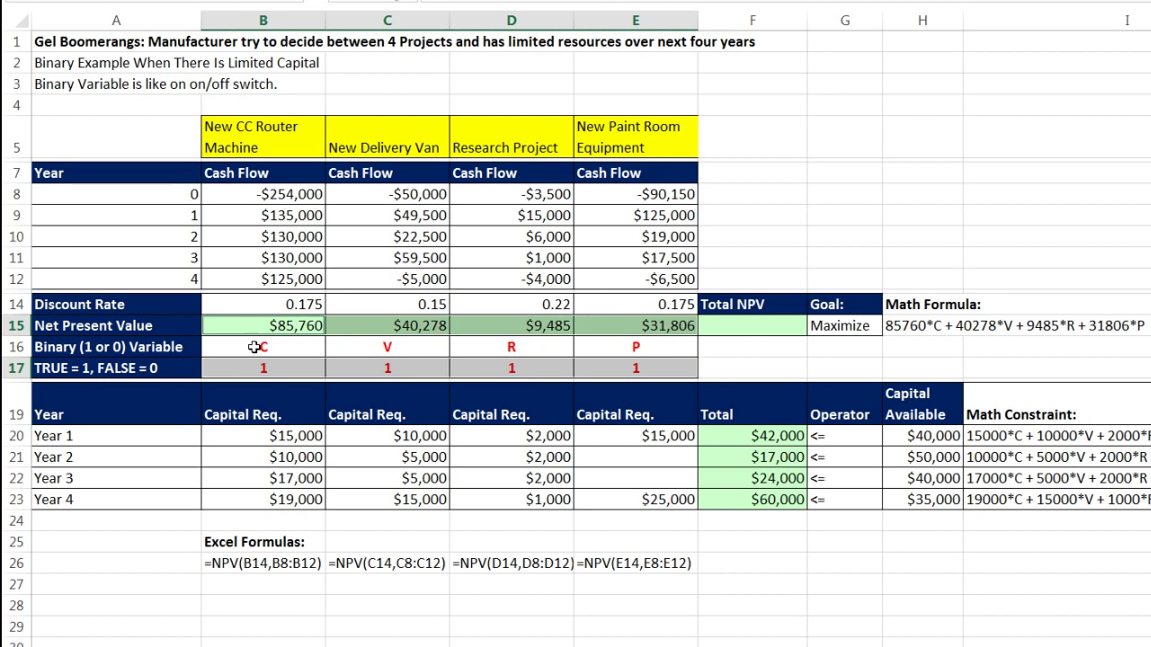
{"action": "left_click", "coordinate": [751, 329]}
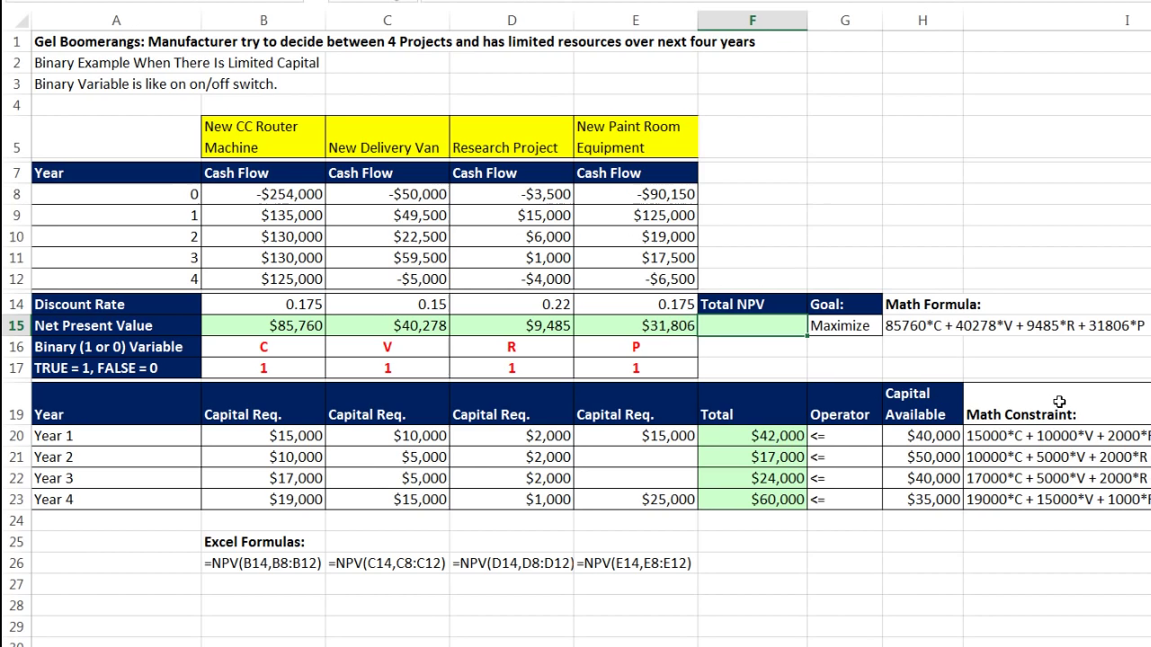
{"action": "type", "text": "=sump"}
{"action": "key", "text": "Tab"}
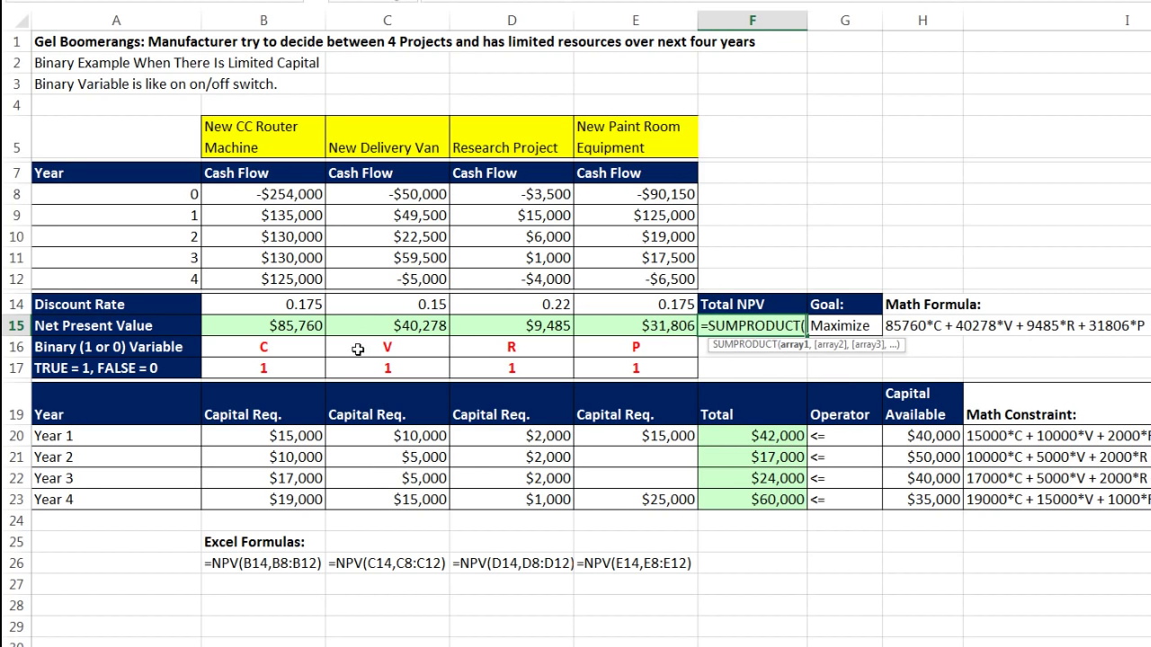
{"action": "left_click_drag", "start_coordinate": [246, 321], "coordinate": [612, 328]}
{"action": "type", "text": ","}
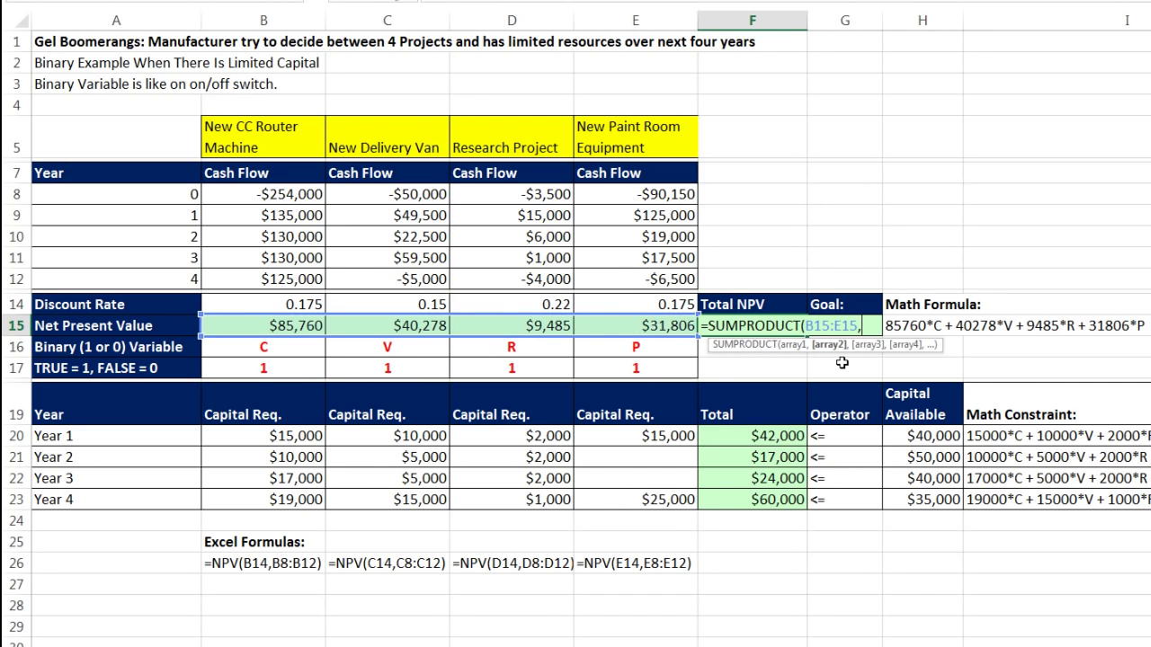
{"action": "left_click_drag", "start_coordinate": [267, 376], "coordinate": [632, 370]}
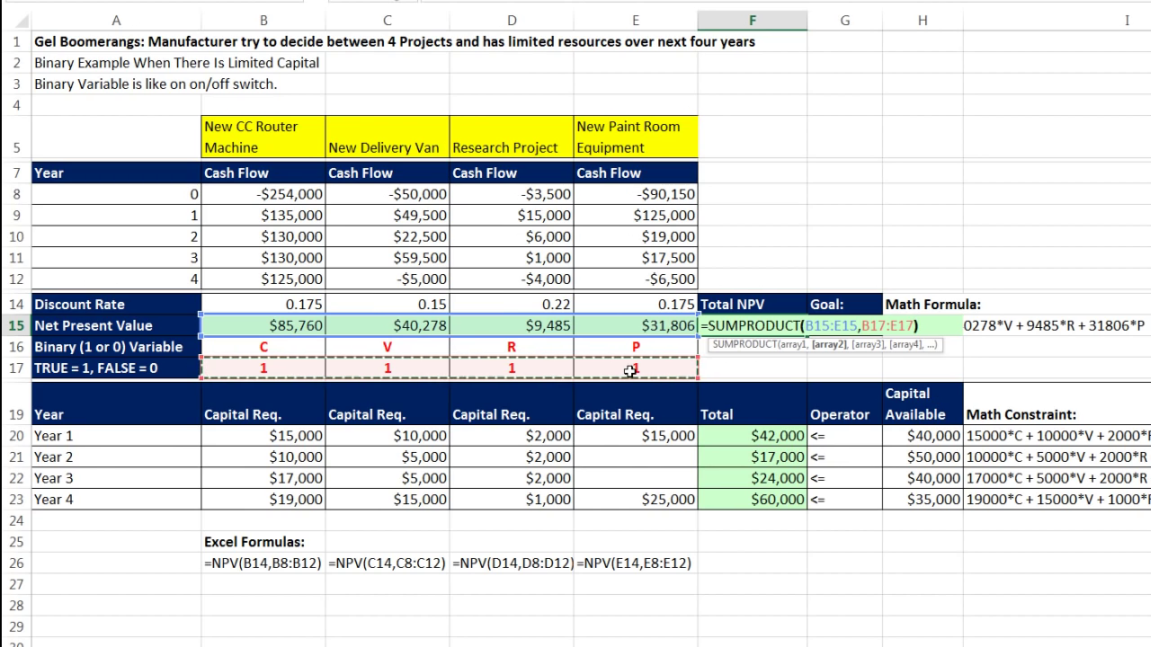
{"action": "type", "text": ")"}
{"action": "key", "text": "ctrl+Return"}
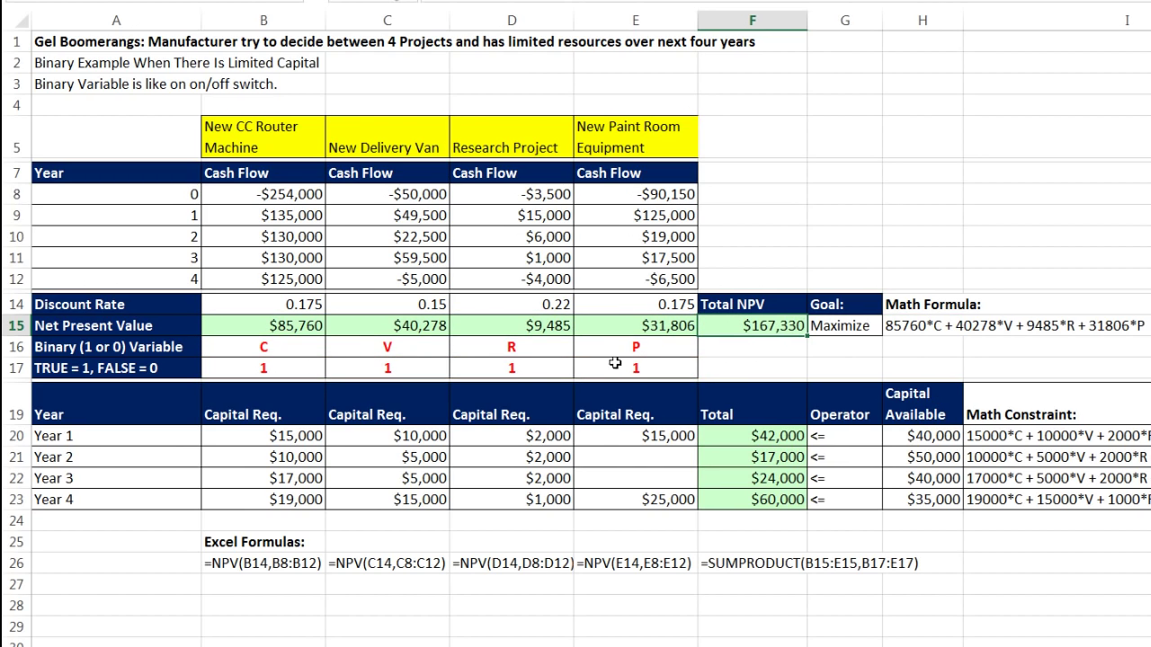
Test the Total NPV with the Research Project's binary value set to 0, selecting the other three projects' net present values
{"action": "left_click", "coordinate": [508, 367]}
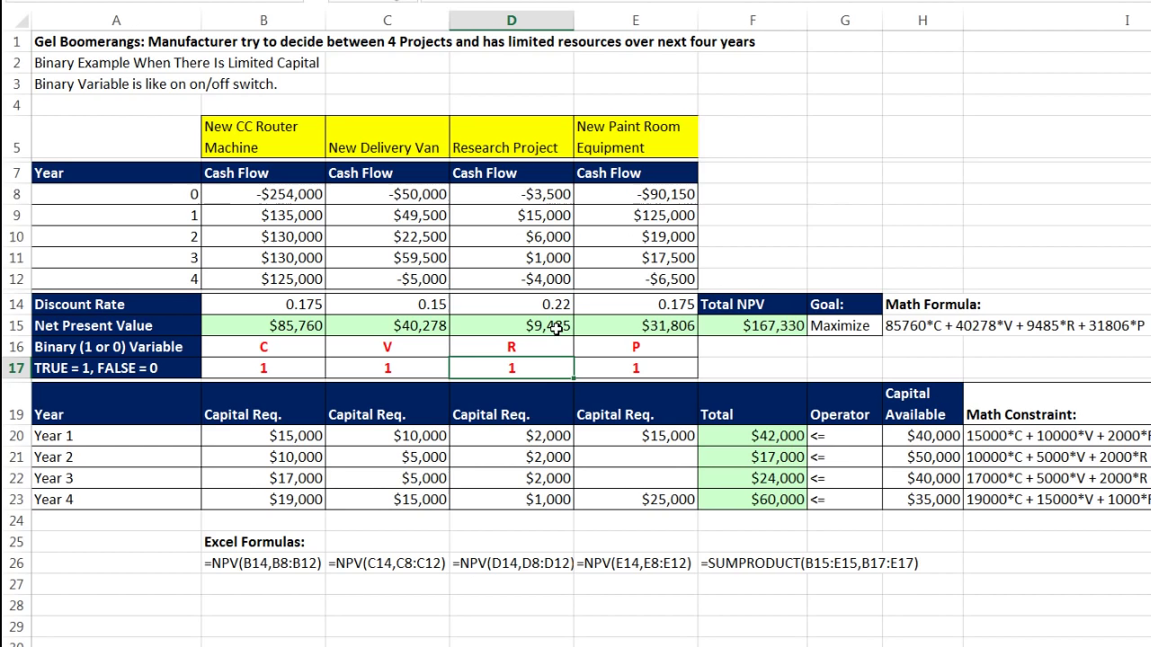
{"action": "type", "text": "0"}
{"action": "key", "text": "ctrl+Return"}
{"action": "left_click", "coordinate": [283, 324]}
{"action": "left_click_drag", "start_coordinate": [284, 323], "coordinate": [413, 325]}
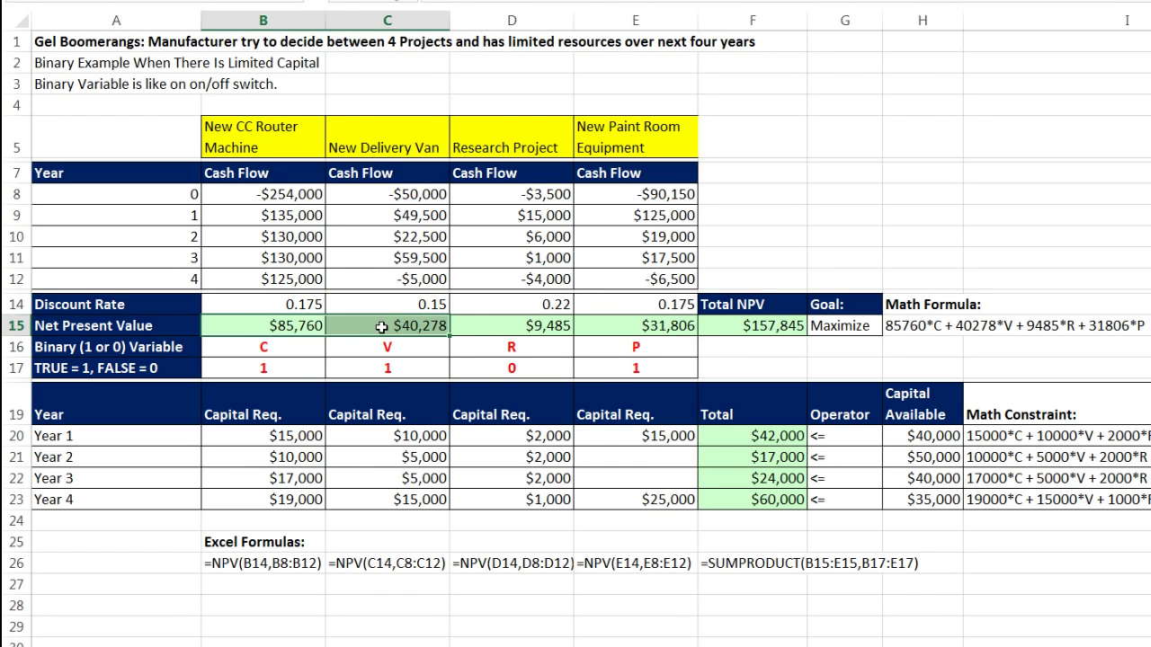
{"action": "left_click", "coordinate": [653, 329], "text": "ctrl"}
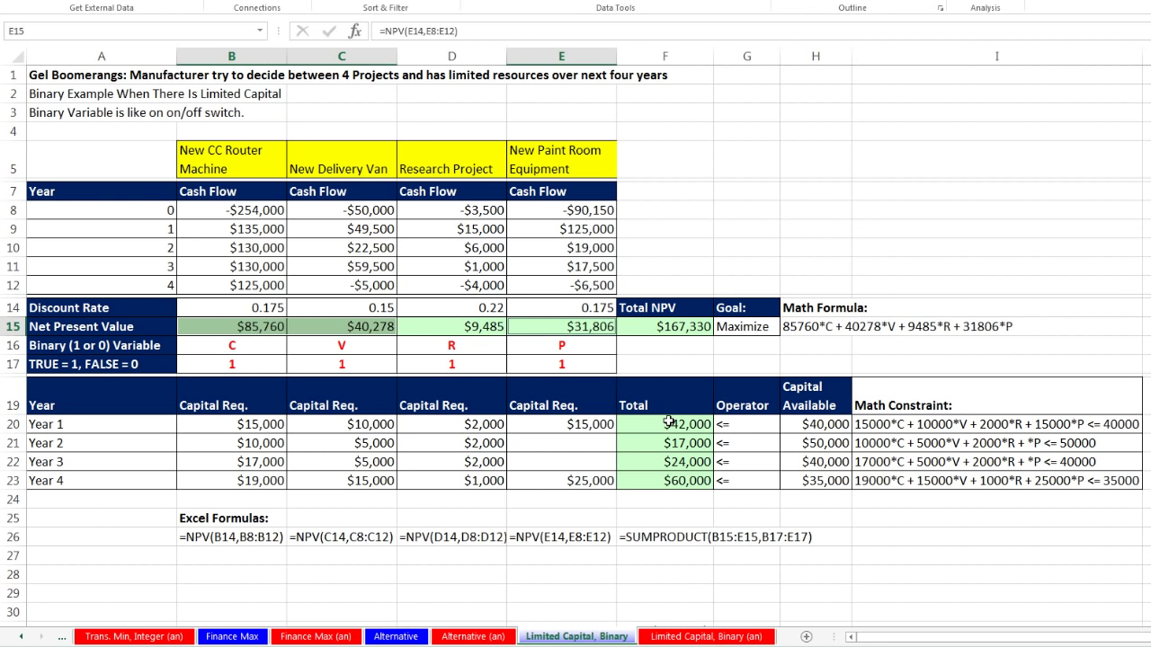
Clear the yearly capital totals in F20:F23
{"action": "left_click_drag", "start_coordinate": [669, 422], "coordinate": [668, 485]}
{"action": "key", "text": "Delete"}
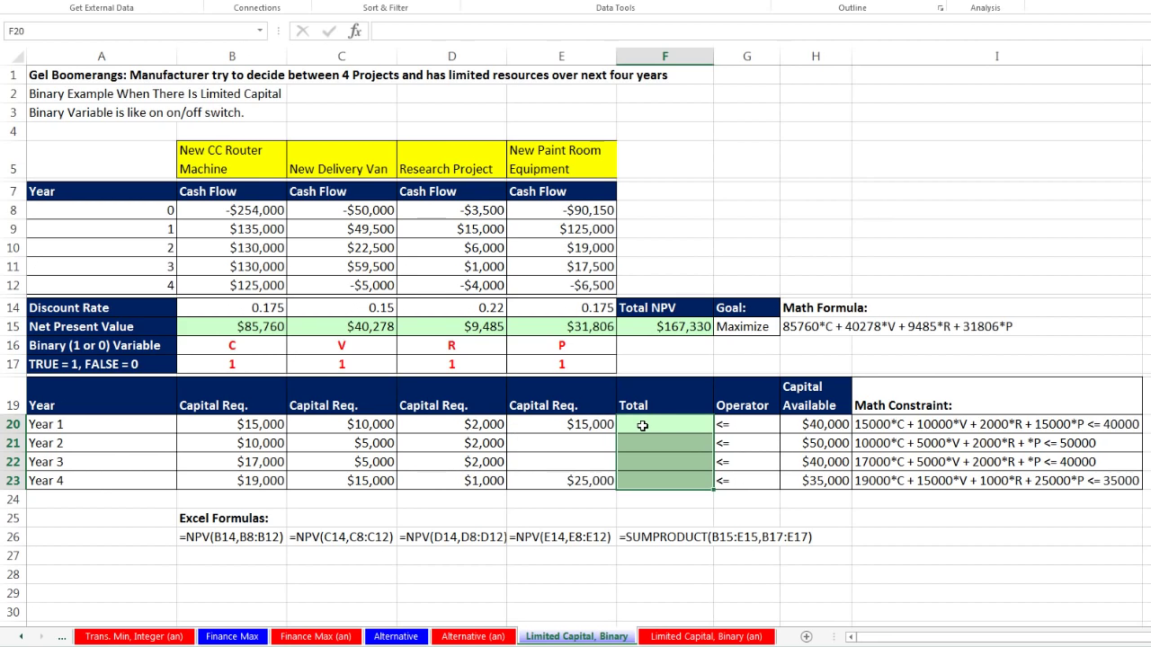
{"action": "left_click", "coordinate": [449, 365]}
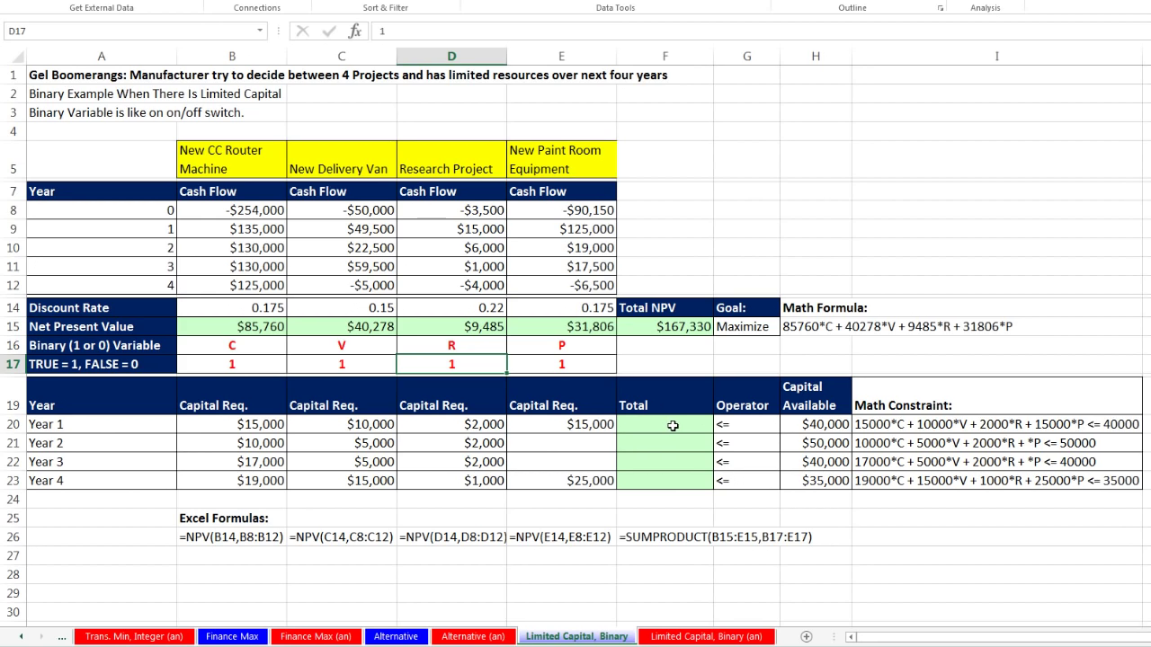
Calculate the yearly capital totals in F20:F23 with =SUMPRODUCT(B20:E20,$B$17:$E$17), filling the formula down from F20
{"action": "left_click_drag", "start_coordinate": [672, 425], "coordinate": [682, 476]}
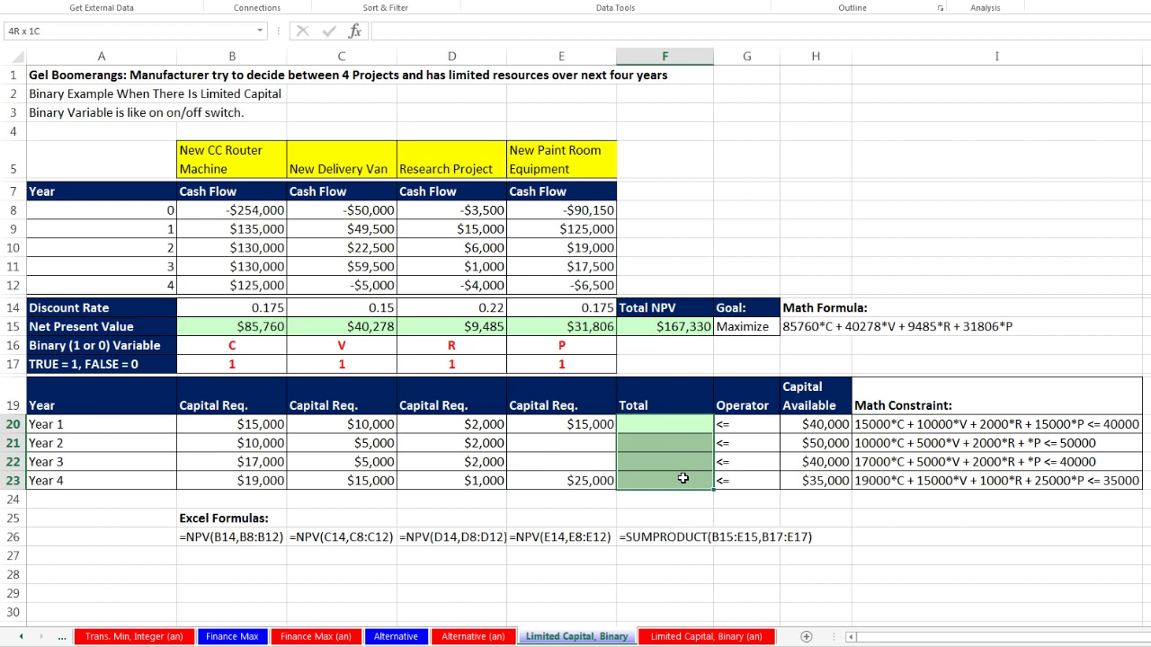
{"action": "left_click", "coordinate": [685, 428]}
{"action": "type", "text": "=SUMPRODUCT("}
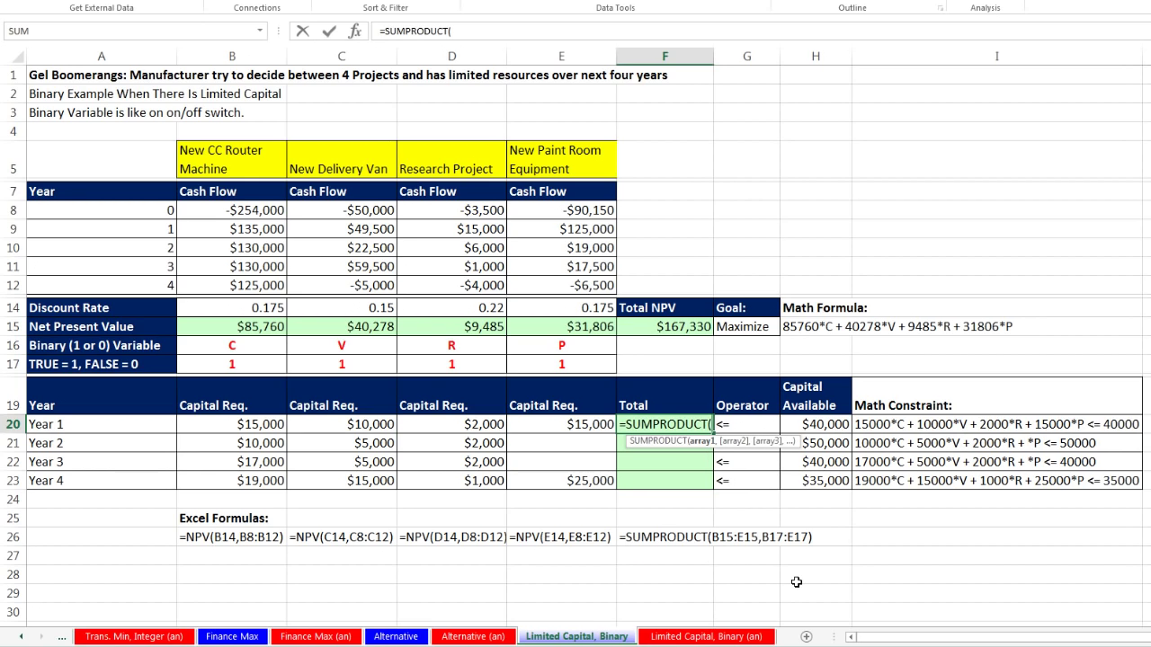
{"action": "left_click_drag", "start_coordinate": [223, 426], "coordinate": [559, 424]}
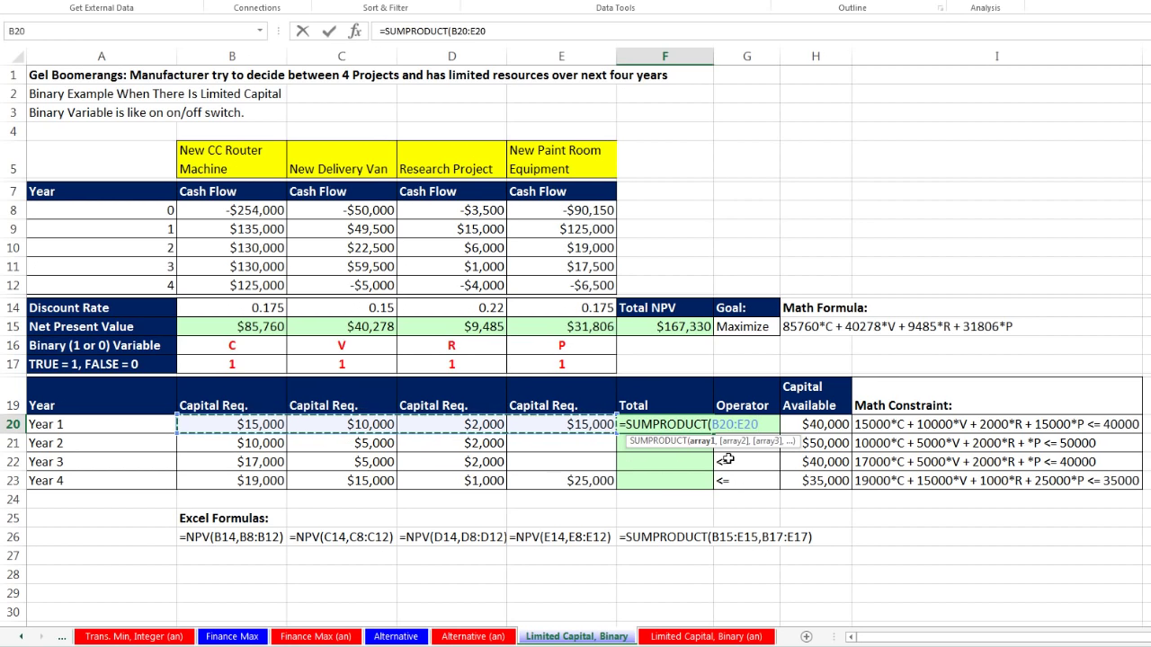
{"action": "type", "text": ","}
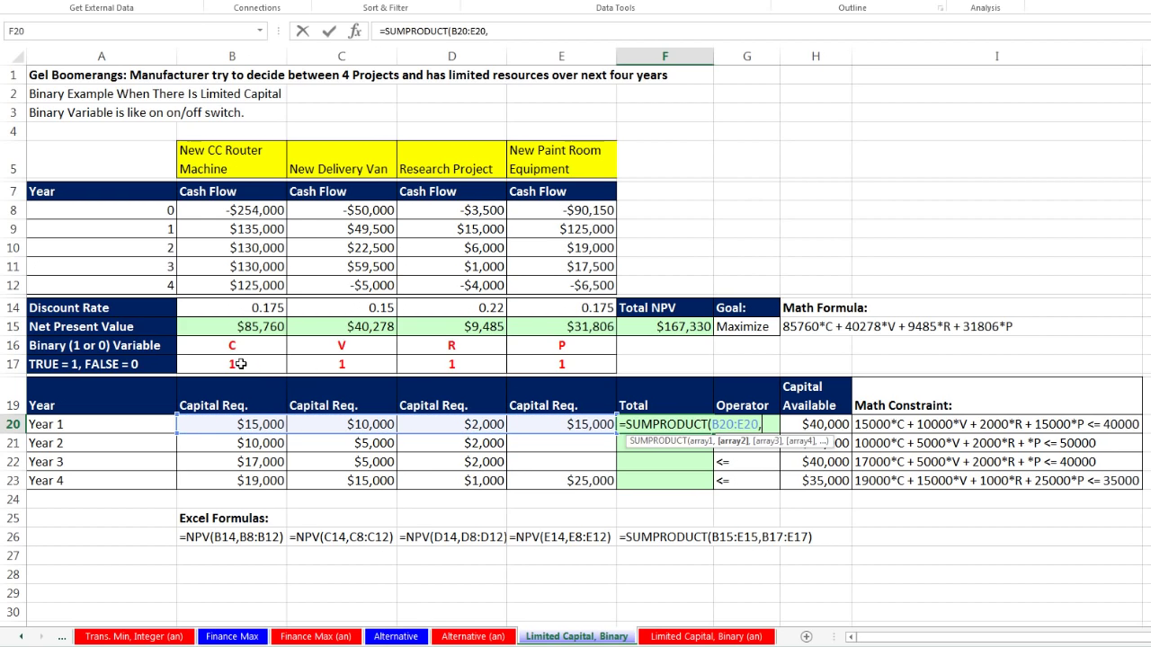
{"action": "left_click_drag", "start_coordinate": [235, 363], "coordinate": [562, 363]}
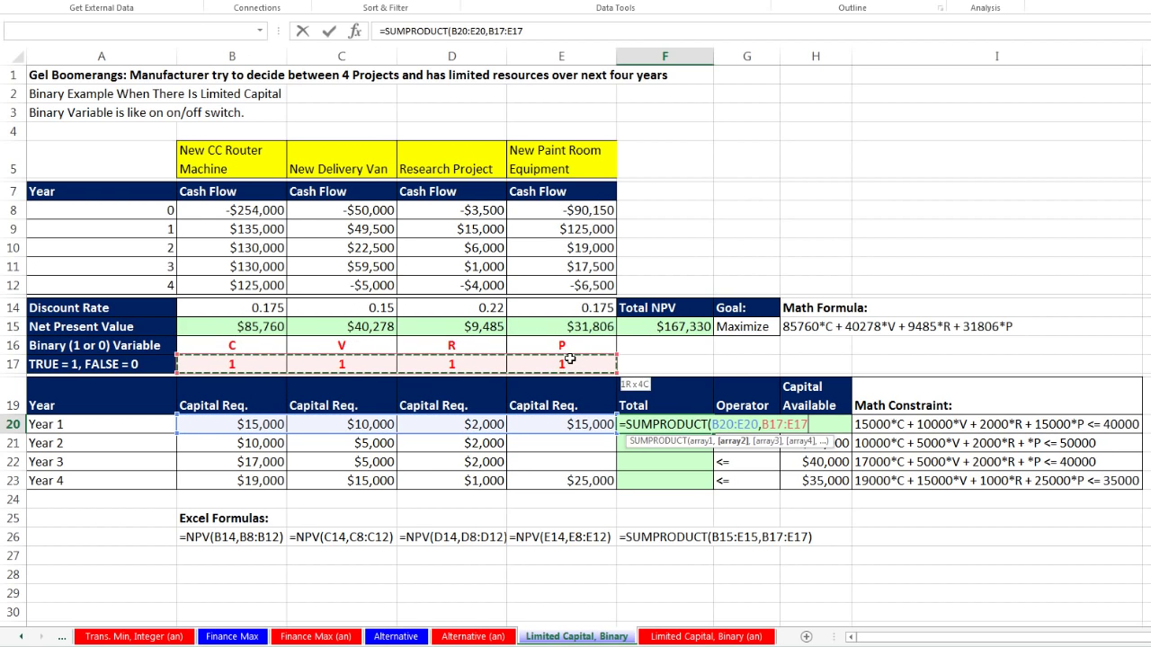
{"action": "key", "text": "F4"}
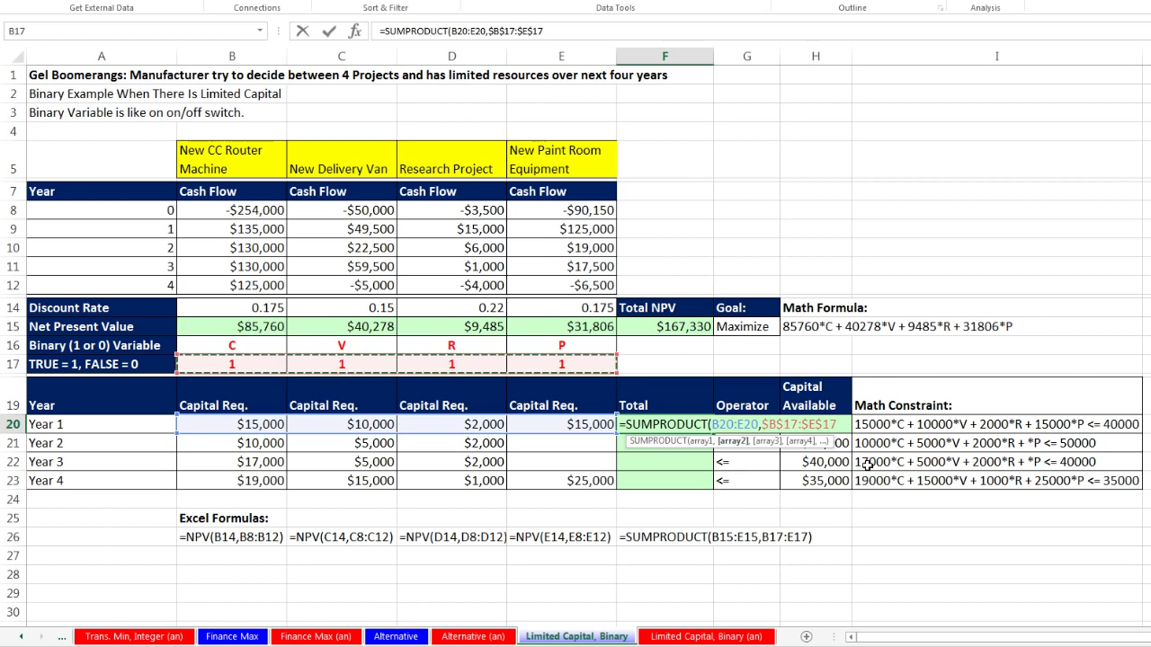
{"action": "type", "text": ")"}
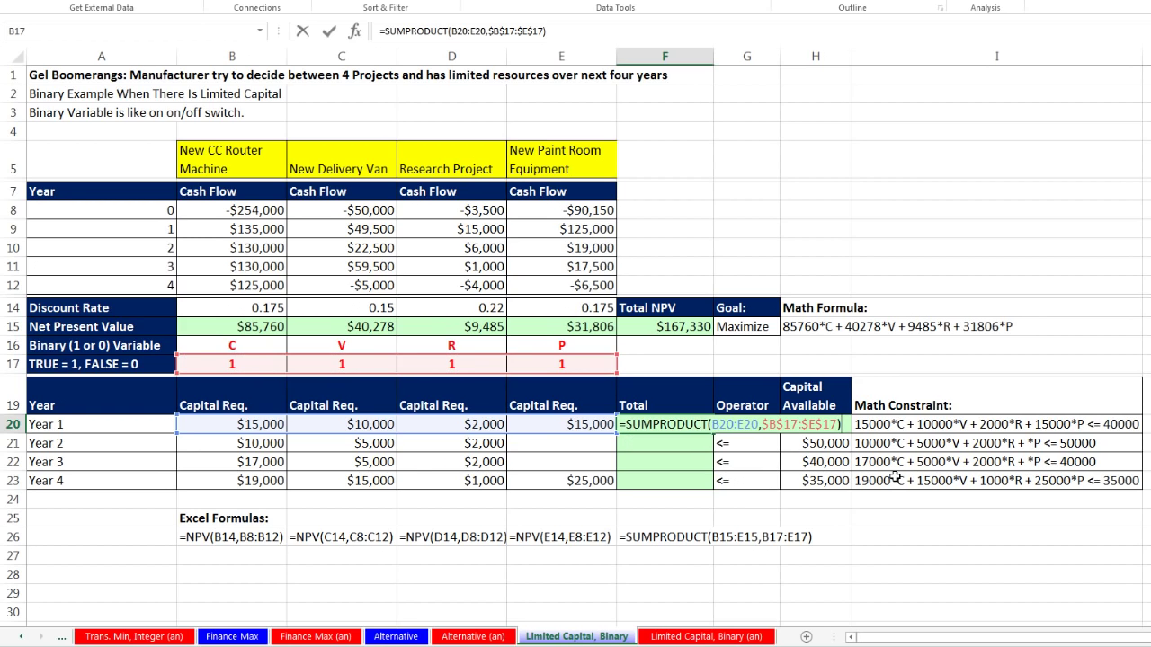
{"action": "key", "text": "ctrl+Return"}
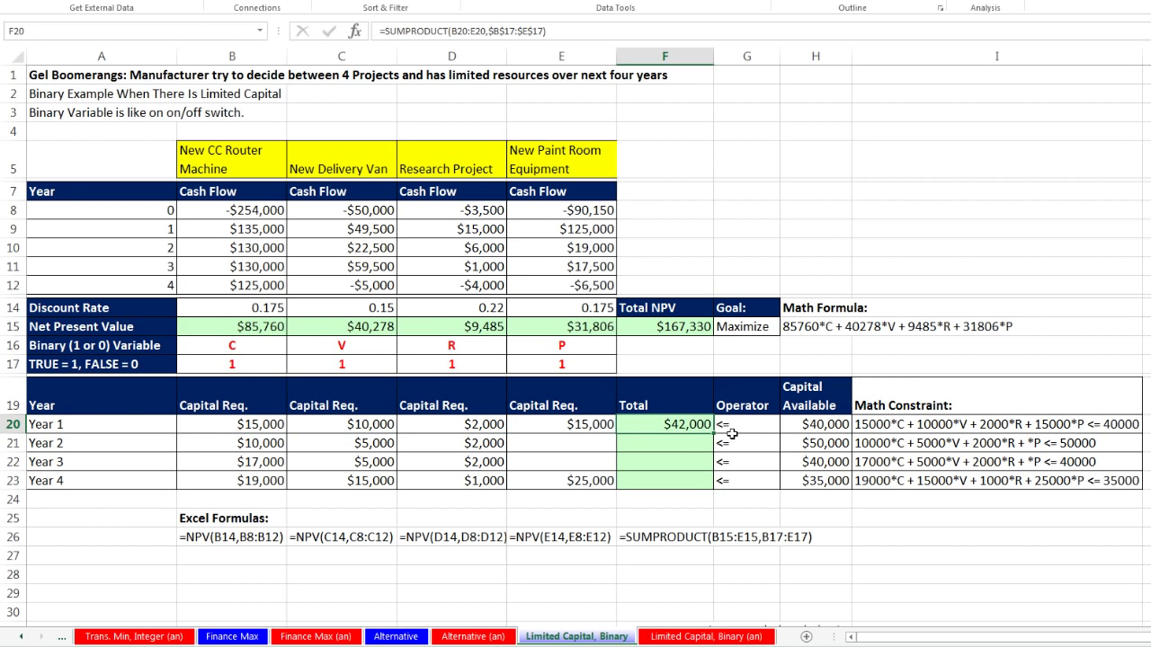
{"action": "left_click_drag", "start_coordinate": [713, 433], "coordinate": [710, 488]}
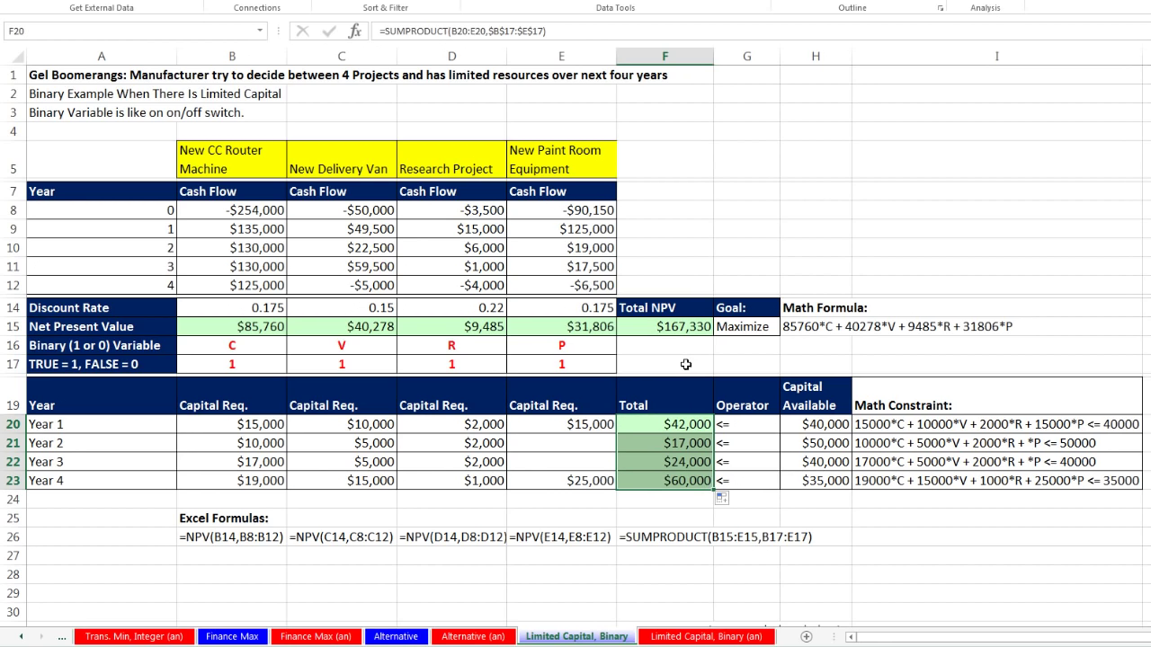
Set up Solver to maximize the Total NPV in F15 by changing the binary variable cells B17:E17
{"action": "left_click", "coordinate": [664, 327]}
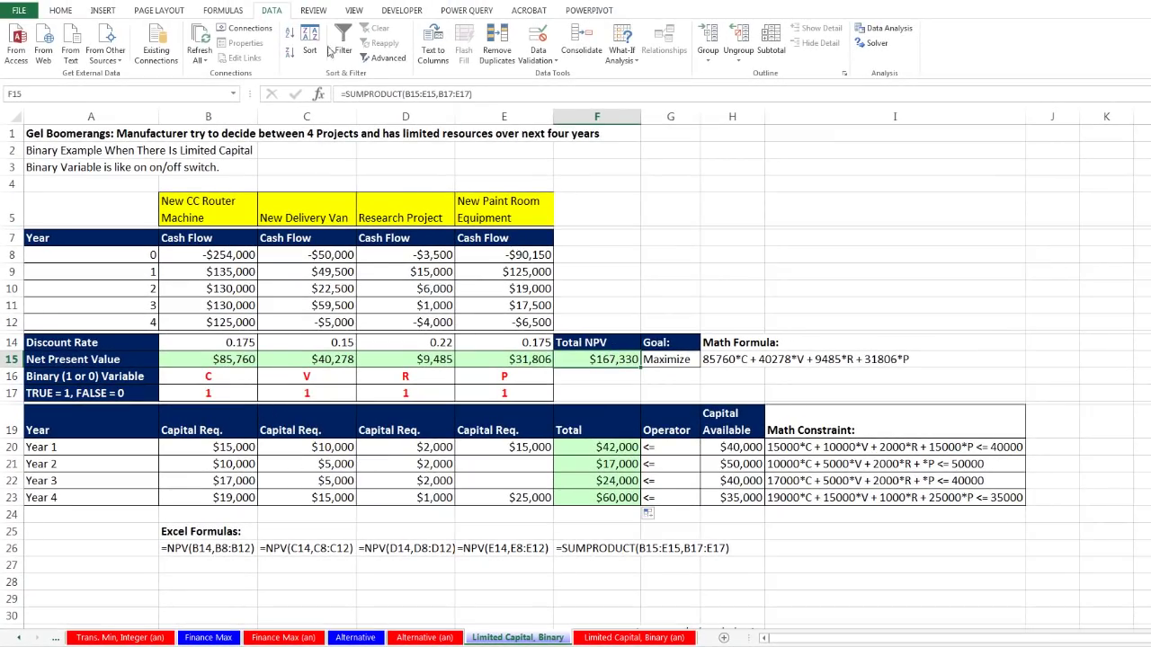
{"action": "left_click", "coordinate": [877, 45]}
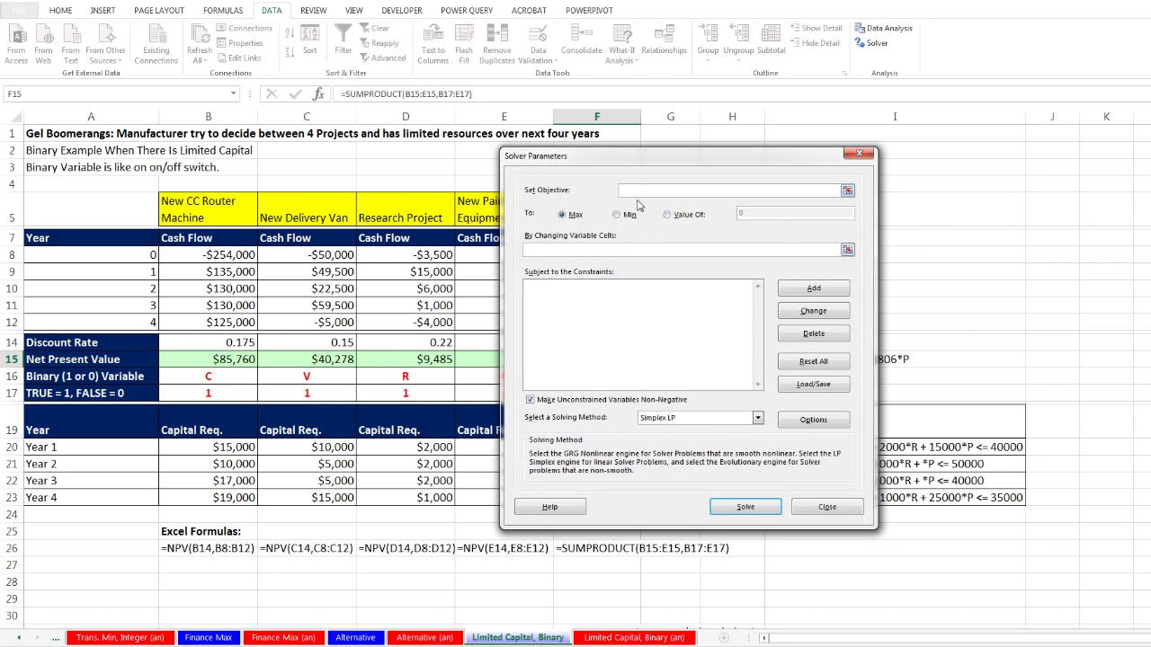
{"action": "left_click_drag", "start_coordinate": [605, 167], "coordinate": [836, 185]}
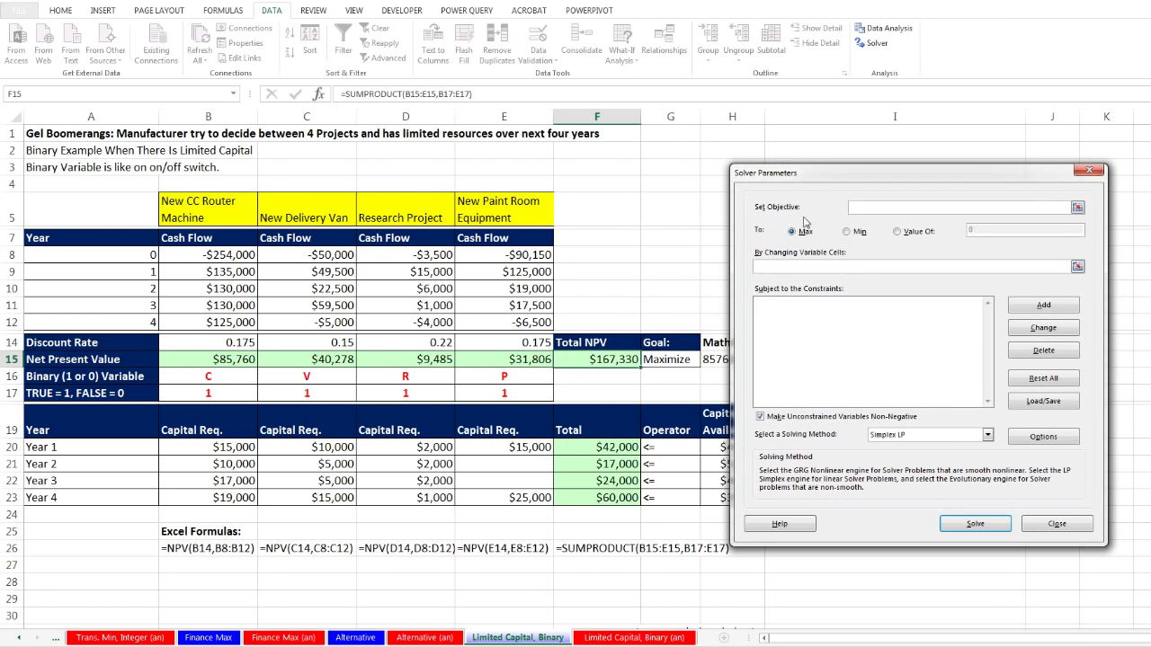
{"action": "left_click", "coordinate": [607, 359]}
{"action": "left_click", "coordinate": [782, 268]}
{"action": "left_click_drag", "start_coordinate": [230, 390], "coordinate": [505, 392]}
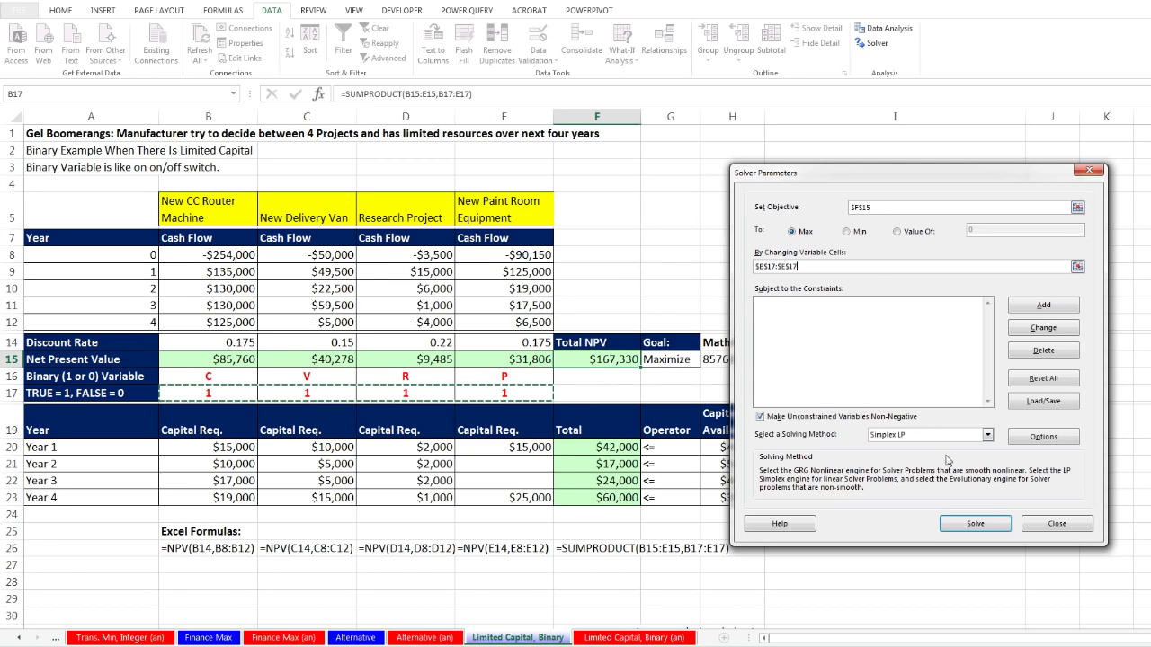
Add a Solver constraint requiring the capital totals F20:F23 to be <= the capital available in H20:H23
{"action": "left_click", "coordinate": [1040, 310]}
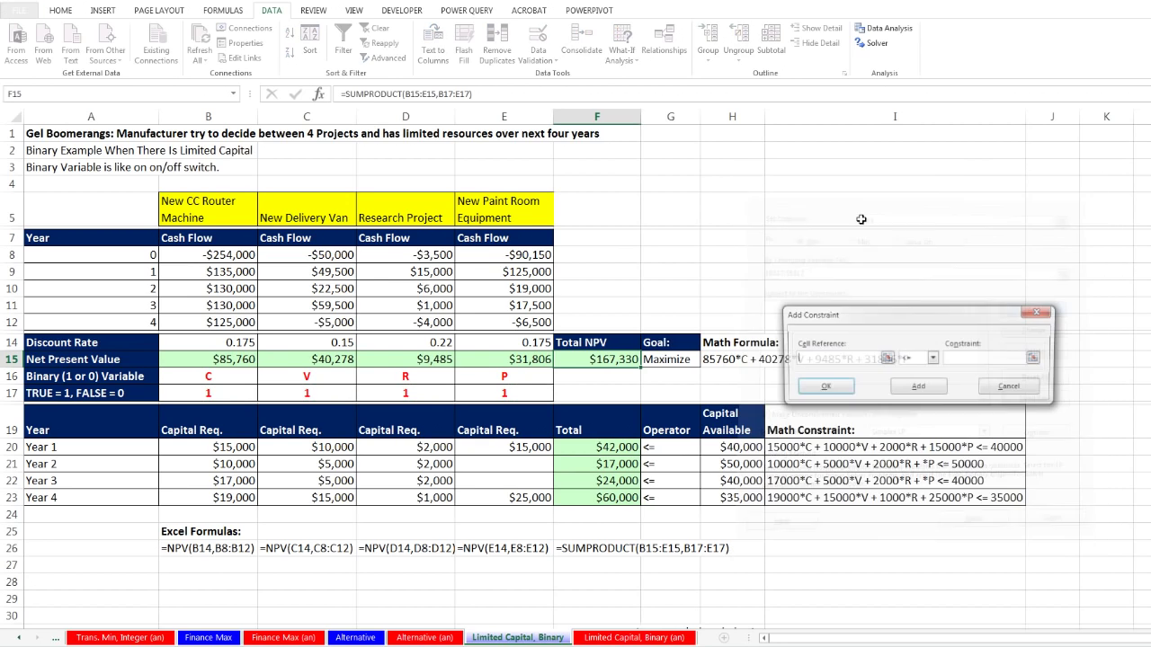
{"action": "left_click_drag", "start_coordinate": [1007, 38], "coordinate": [601, 299]}
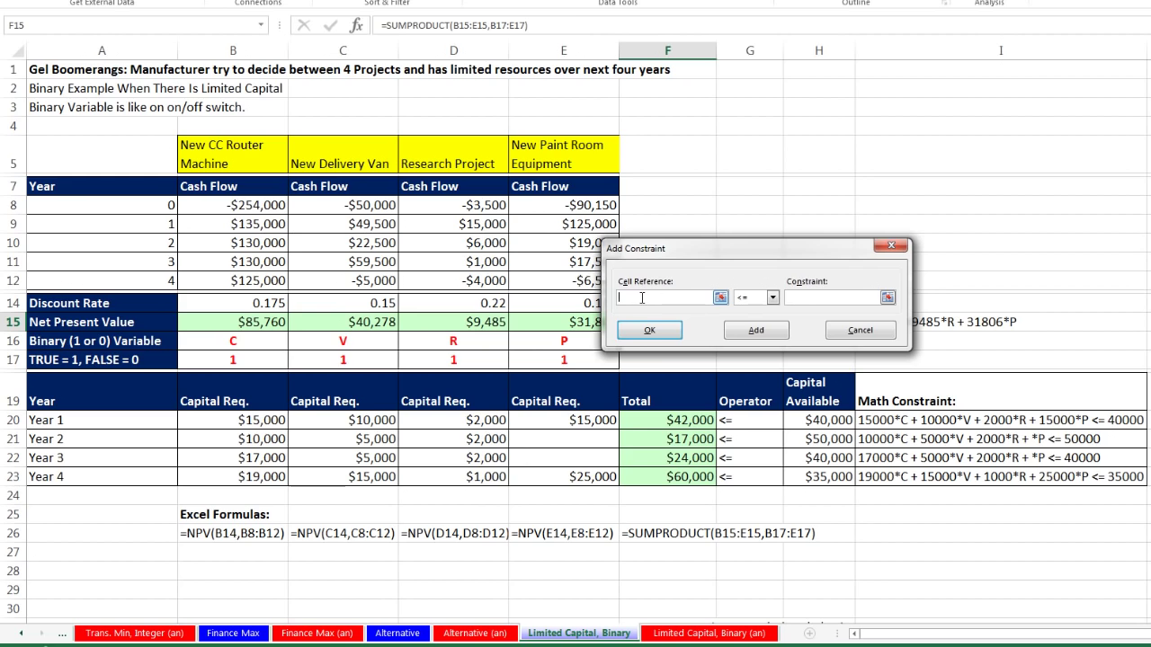
{"action": "left_click_drag", "start_coordinate": [642, 415], "coordinate": [644, 476]}
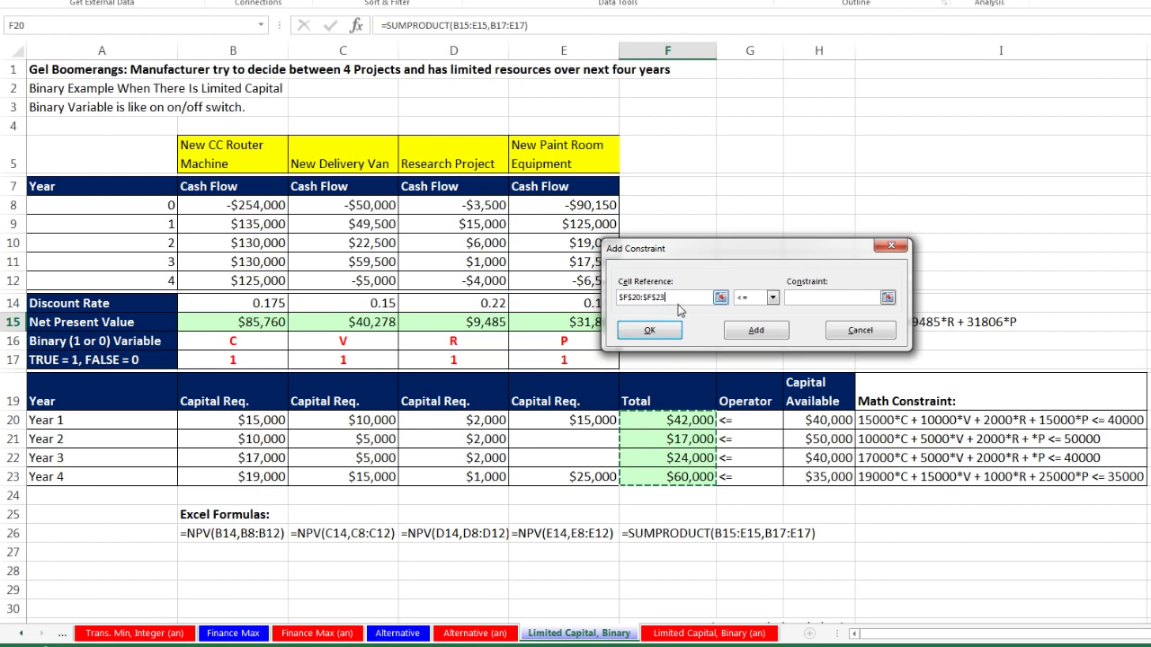
{"action": "left_click", "coordinate": [799, 297]}
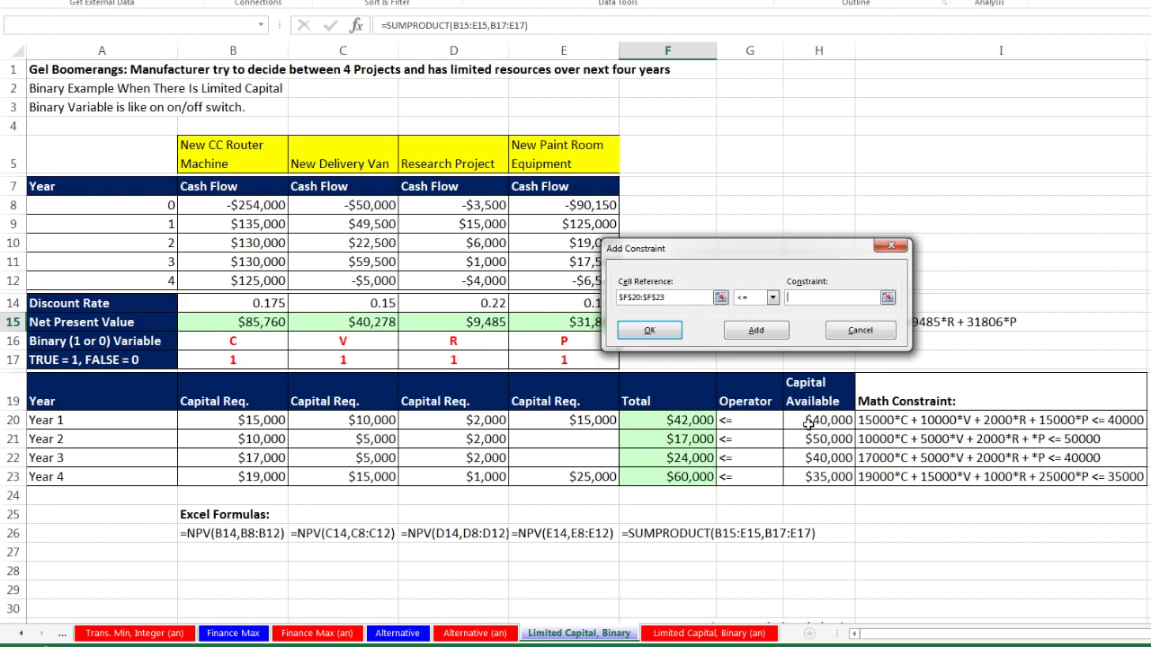
{"action": "left_click_drag", "start_coordinate": [808, 420], "coordinate": [814, 476]}
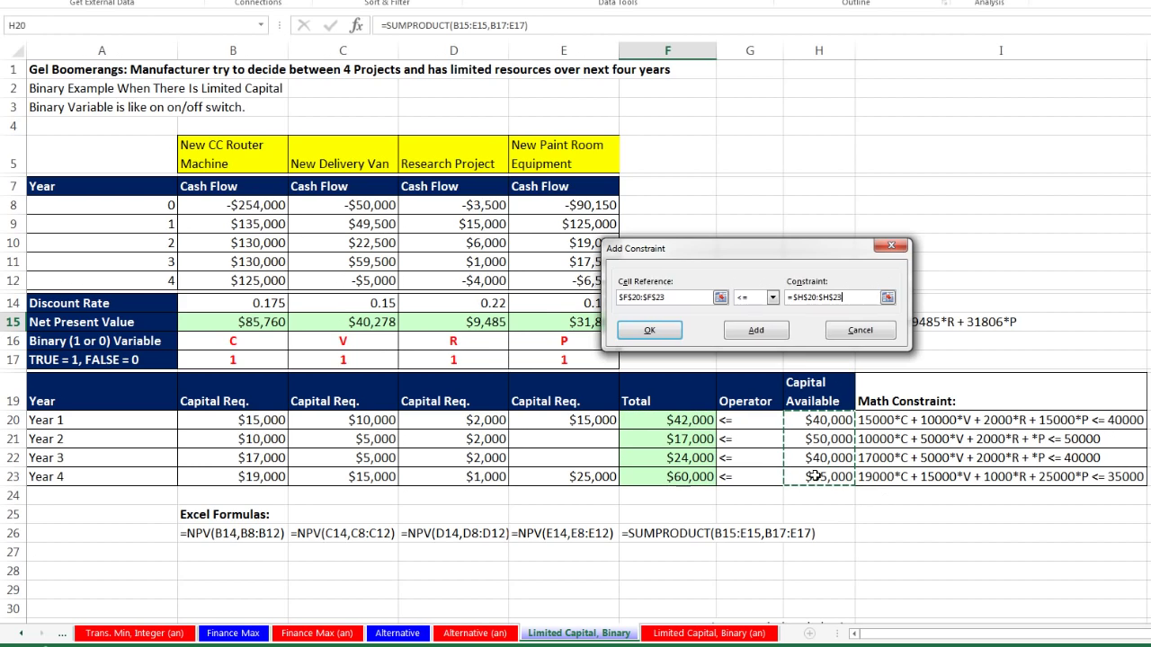
{"action": "left_click", "coordinate": [757, 330]}
Add a bin constraint on the variable cells B17:E17 and return to the Solver parameters
{"action": "left_click_drag", "start_coordinate": [724, 255], "coordinate": [845, 424]}
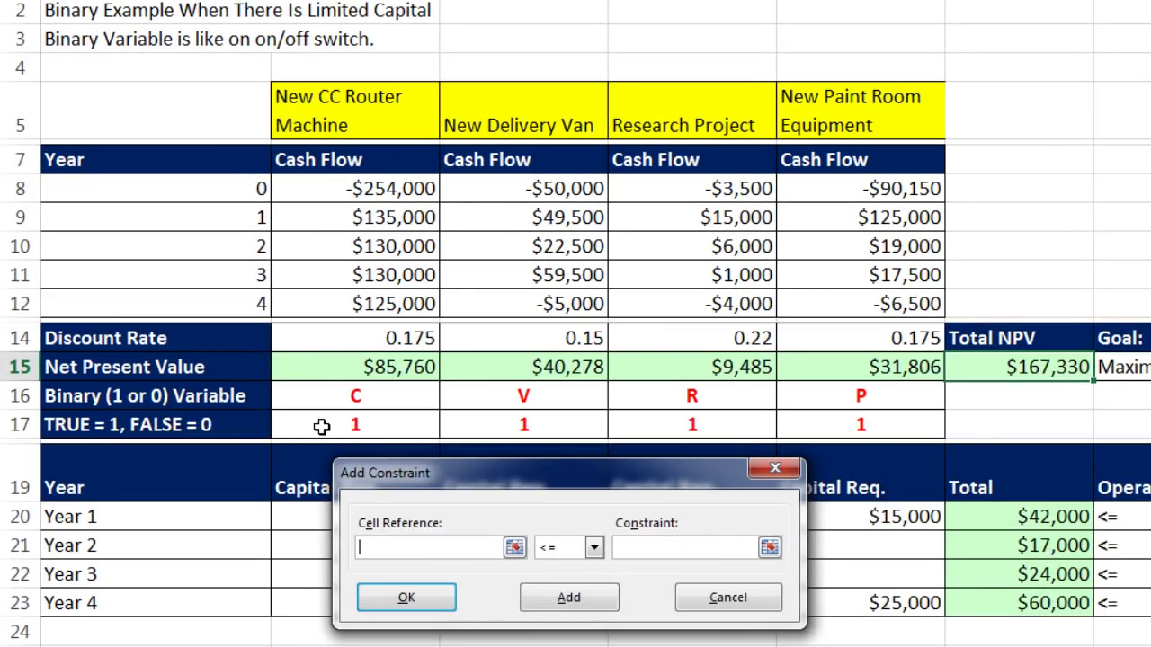
{"action": "left_click", "coordinate": [373, 427]}
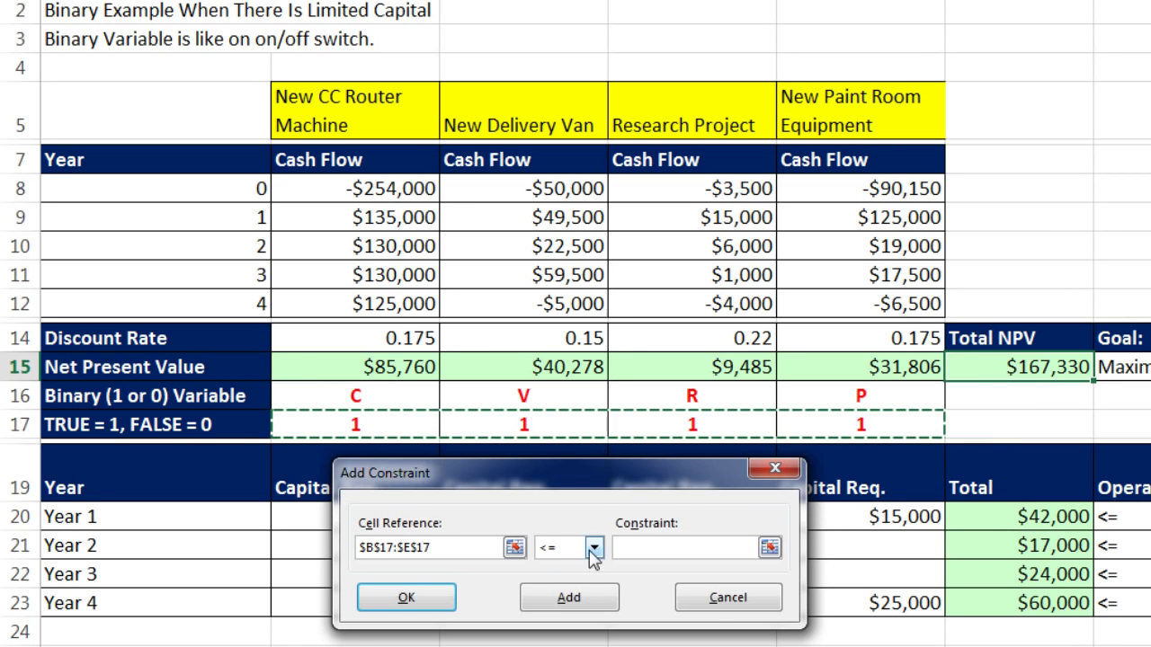
{"action": "left_click", "coordinate": [593, 547]}
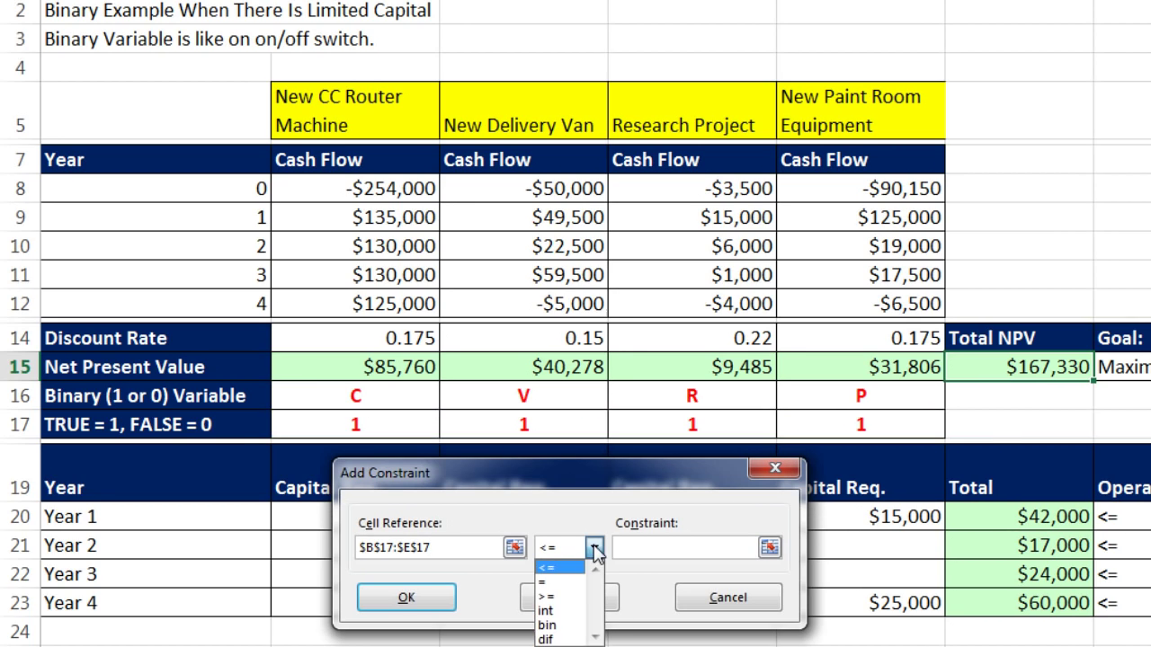
{"action": "left_click", "coordinate": [570, 626]}
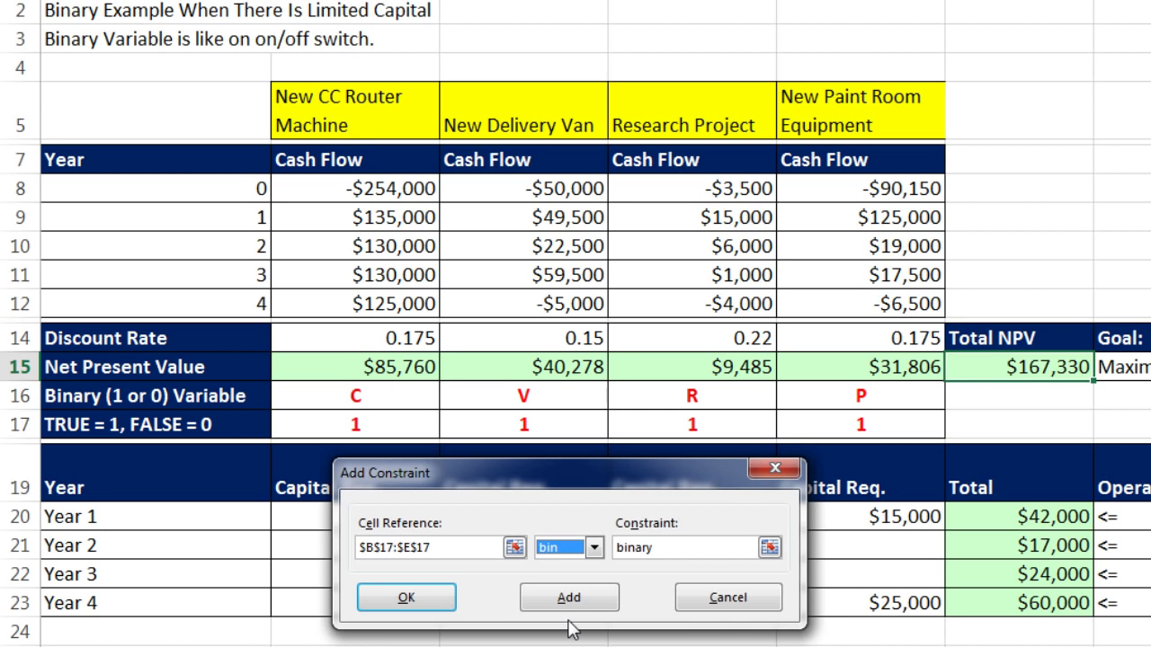
{"action": "left_click", "coordinate": [569, 598]}
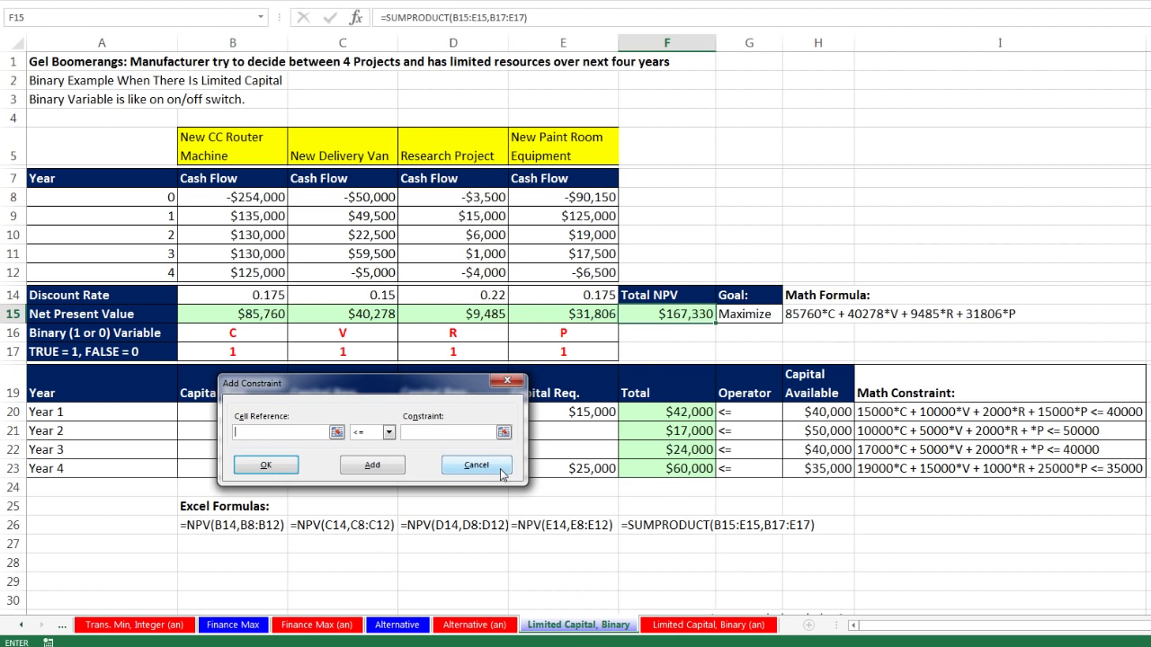
{"action": "left_click", "coordinate": [760, 604]}
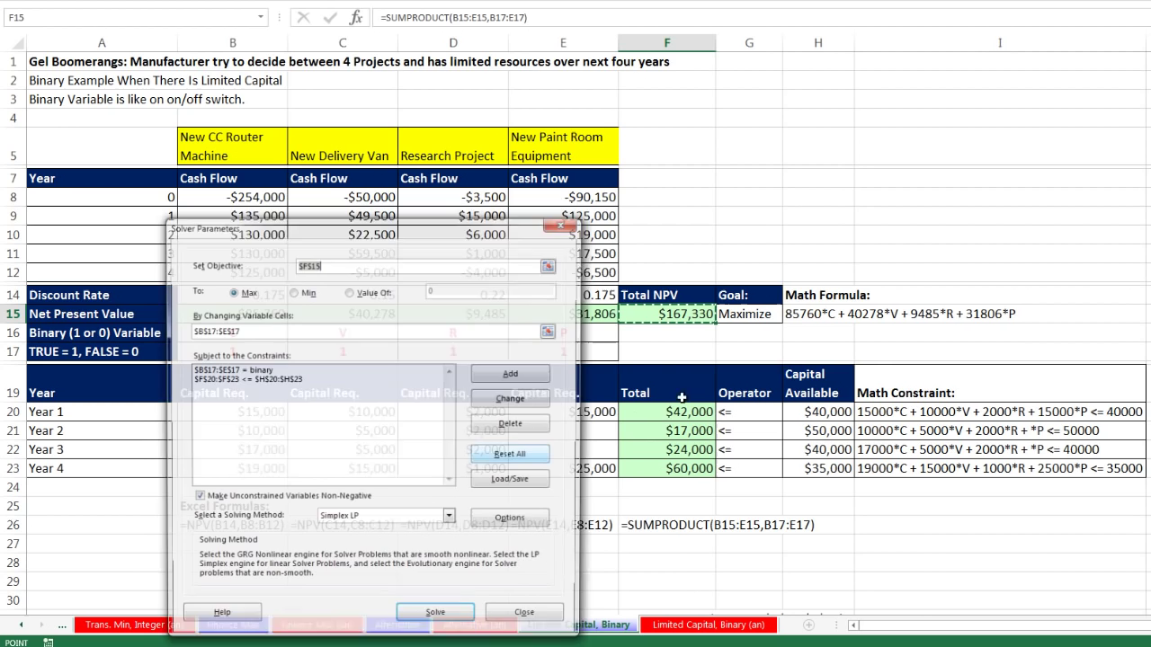
Solve the model with Simplex LP and keep the Solver solution
{"action": "left_click_drag", "start_coordinate": [531, 233], "coordinate": [1131, 134]}
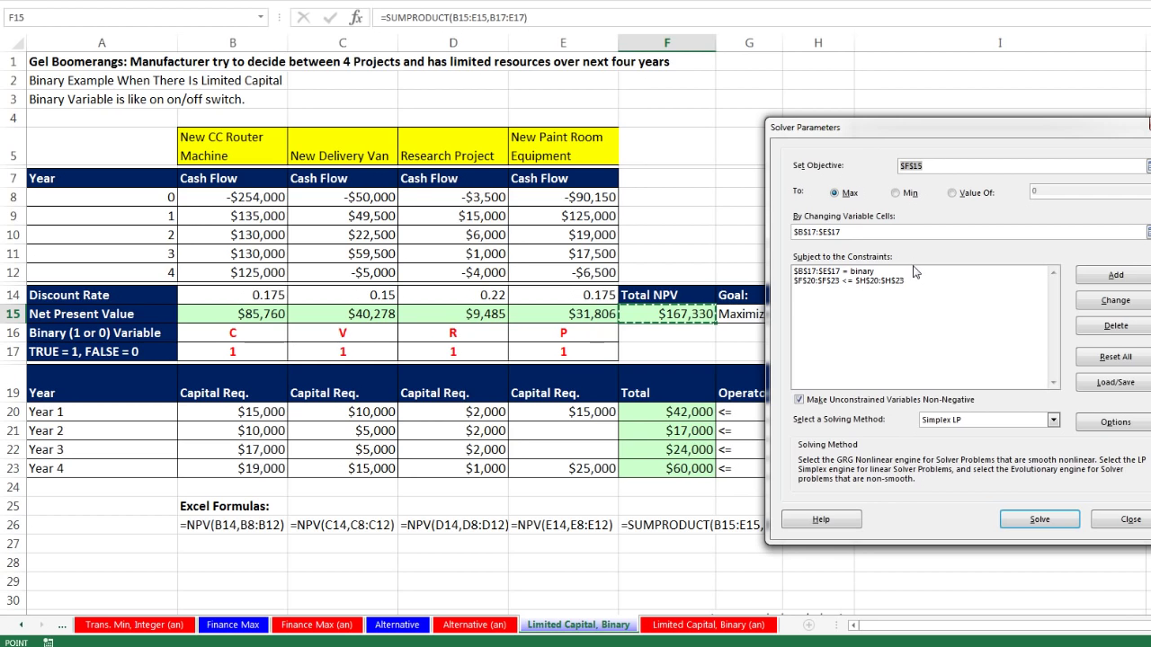
{"action": "left_click", "coordinate": [1040, 523]}
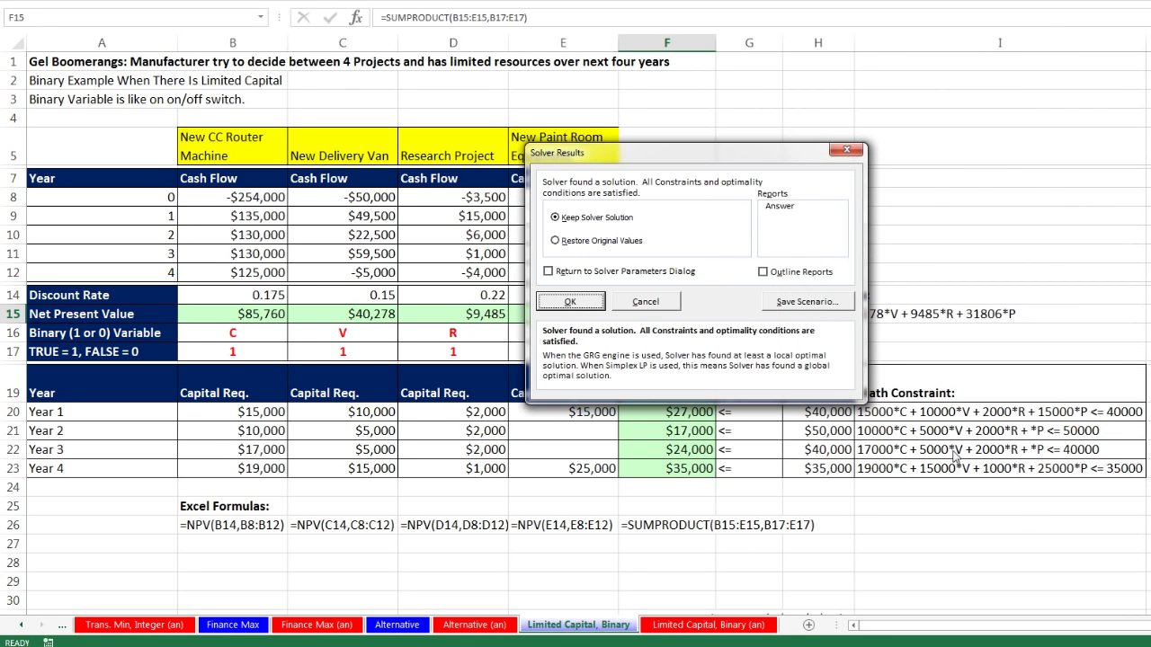
{"action": "left_click", "coordinate": [598, 302]}
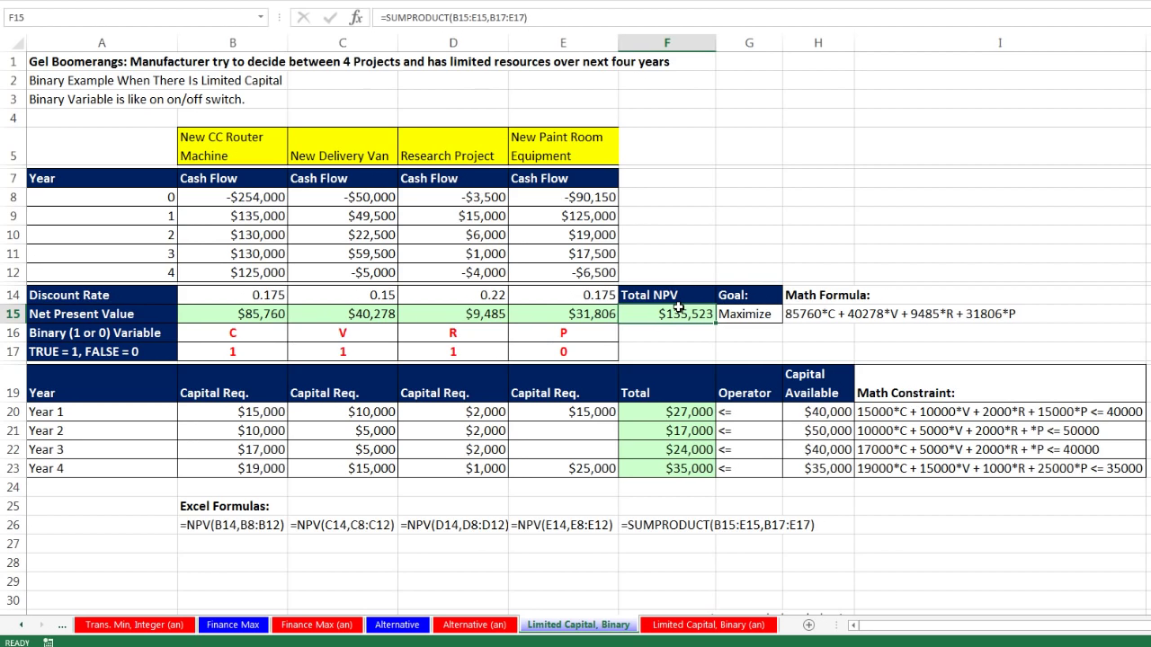
Check the solution by selecting the three chosen projects' net present values and Year 1 capital requirements, comparing the latter with F20
{"action": "left_click_drag", "start_coordinate": [261, 312], "coordinate": [435, 315]}
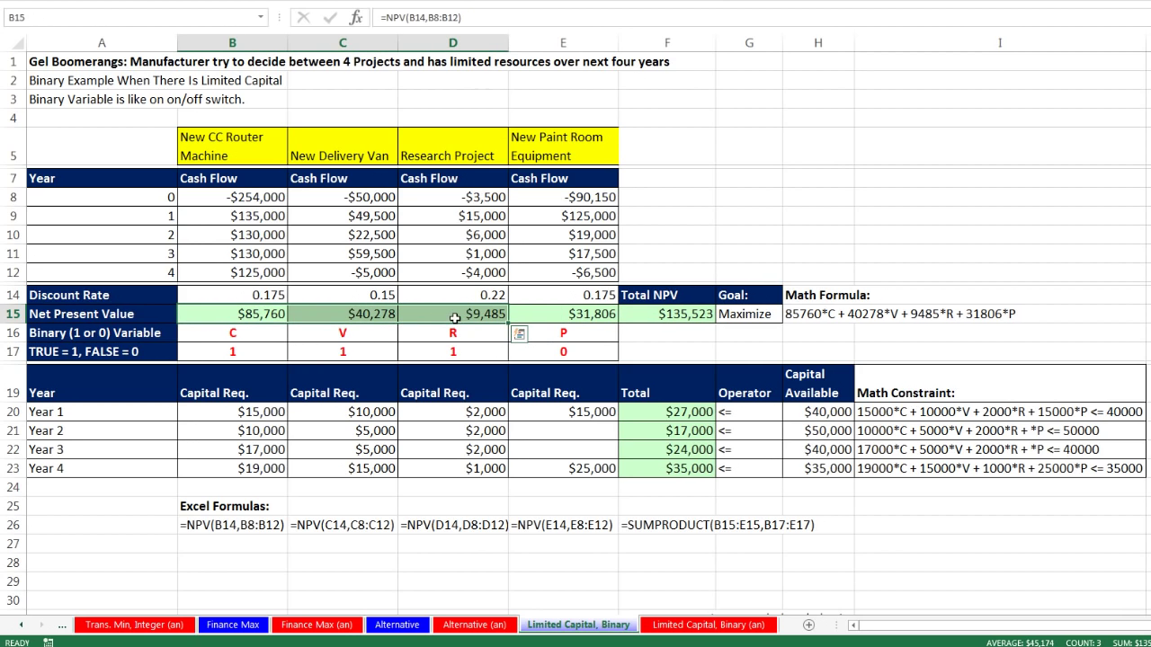
{"action": "left_click", "coordinate": [673, 415]}
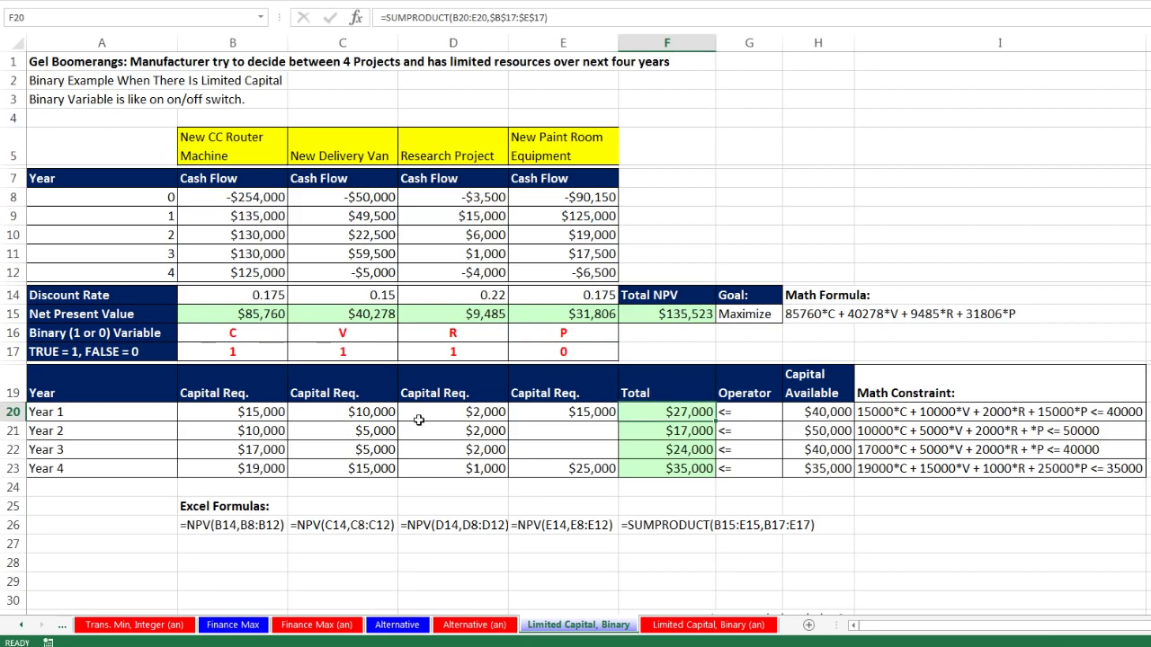
{"action": "left_click_drag", "start_coordinate": [238, 412], "coordinate": [475, 422]}
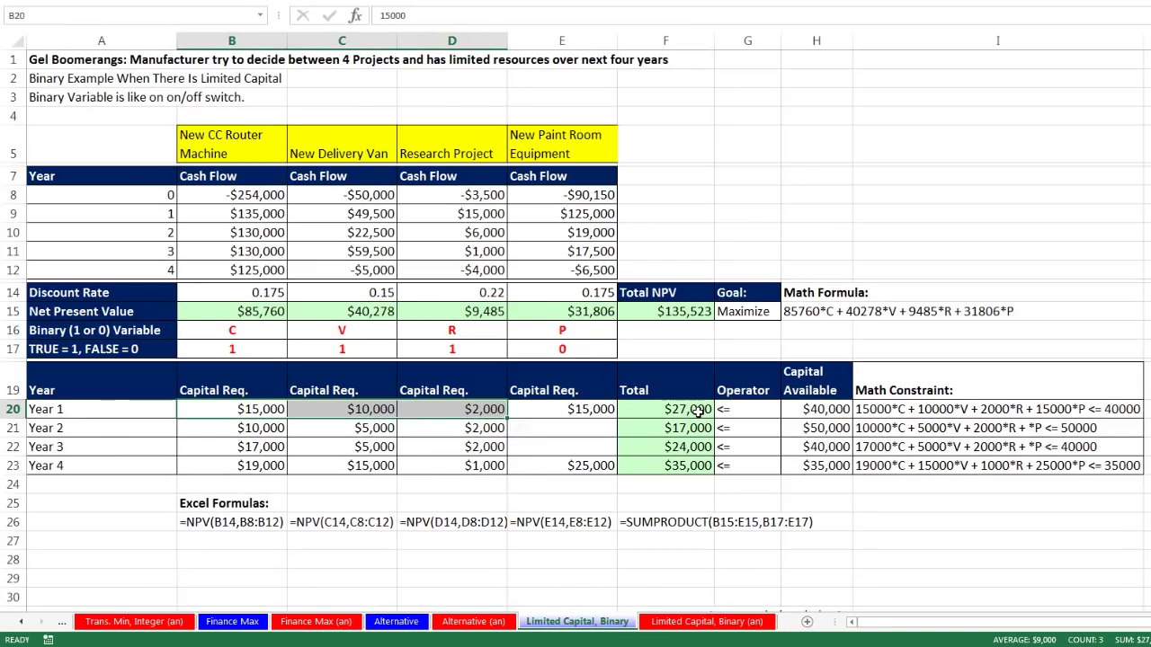
{"action": "left_click", "coordinate": [689, 411]}
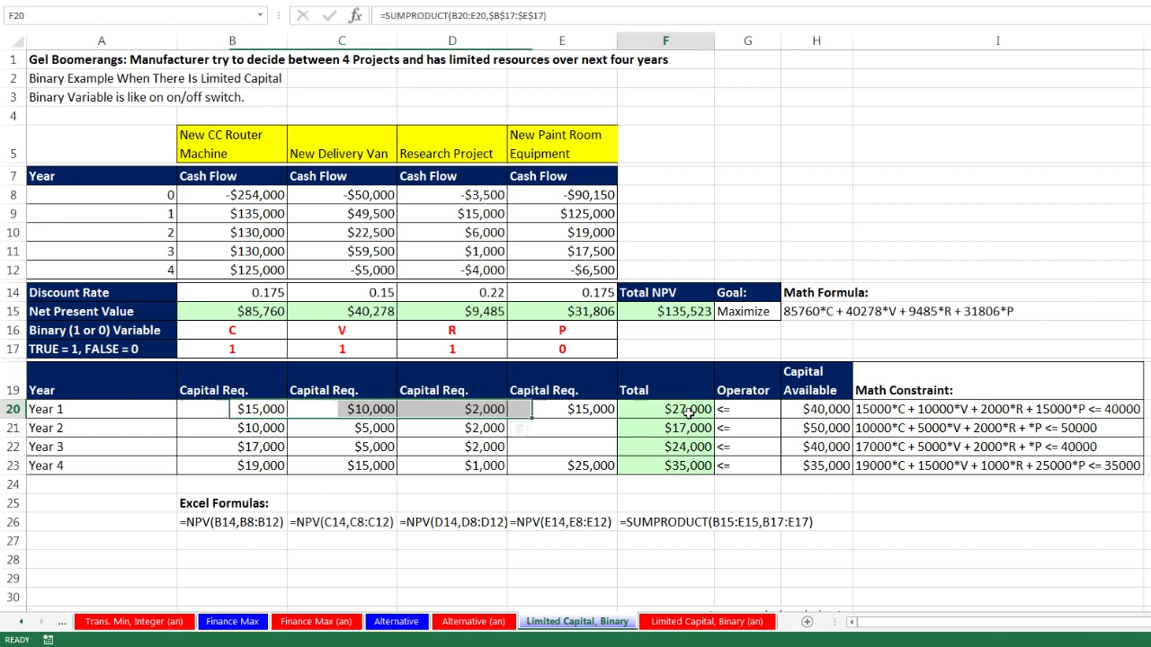